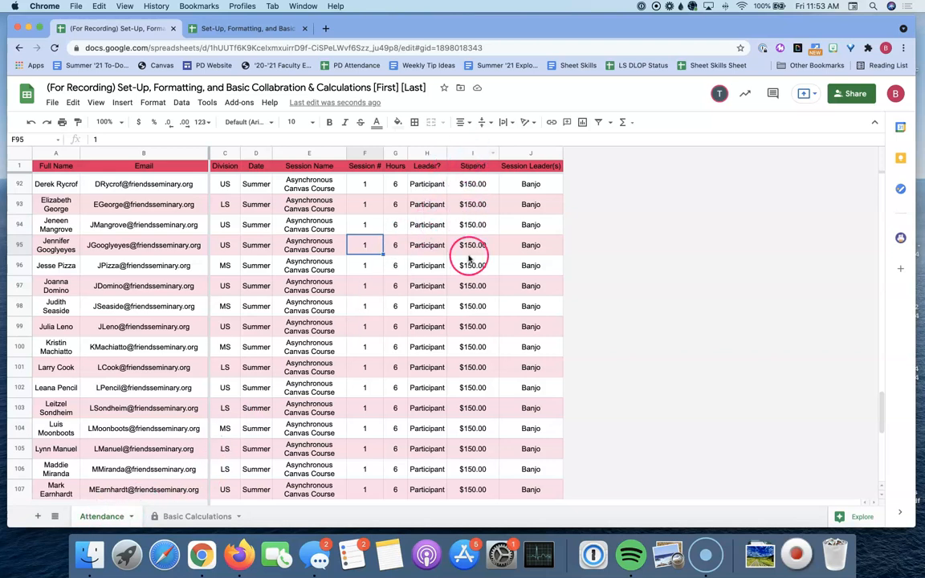
# Define a named range called Stipends for the stipend amounts in I2:I123 of the Attendance sheet
pyautogui.scroll(20, 485, 331)
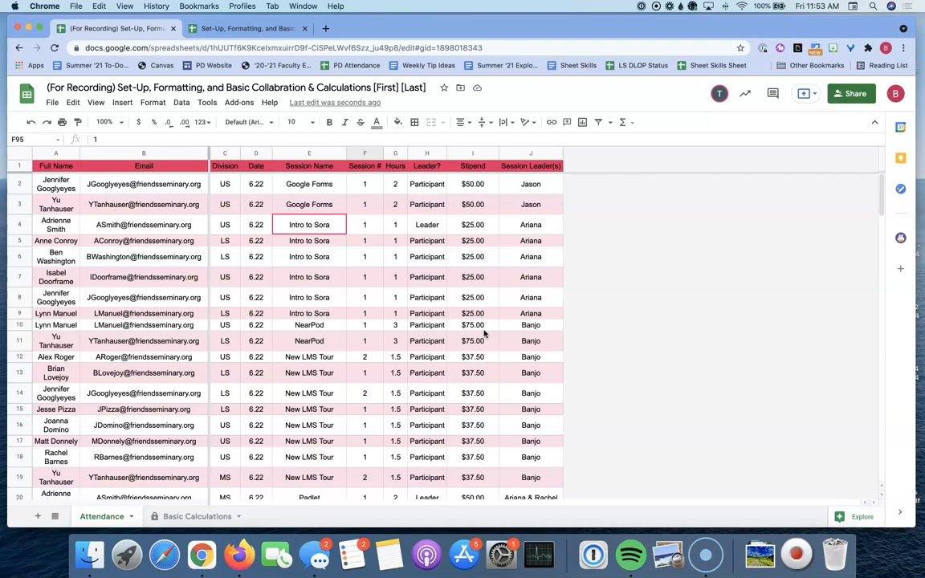
pyautogui.click(477, 187)
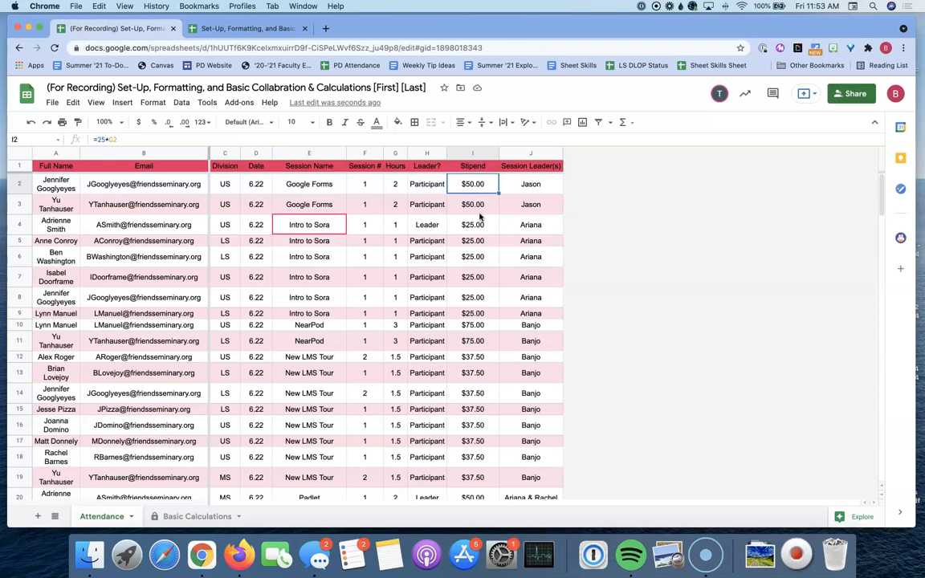
pyautogui.click(476, 166)
pyautogui.click(480, 186)
pyautogui.press('super+shift+Down')
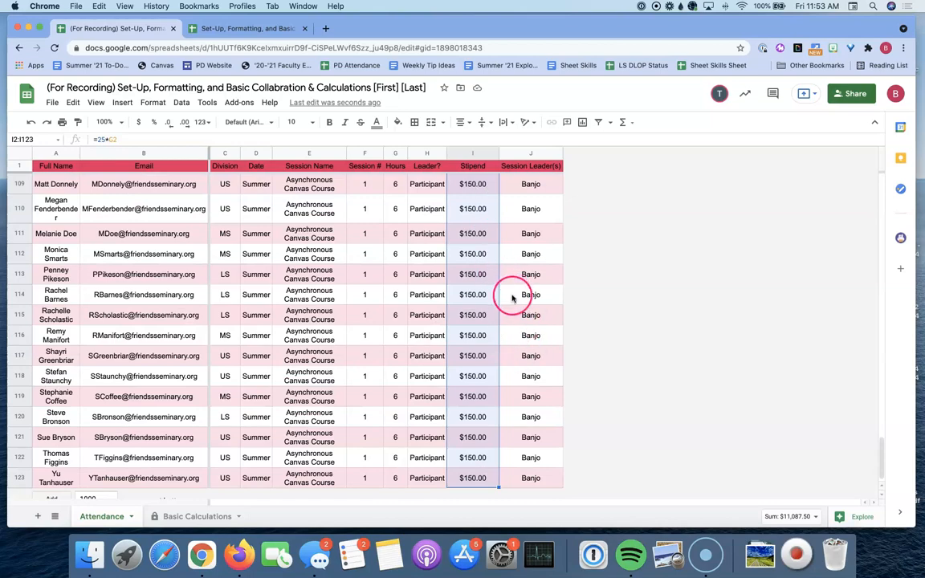
pyautogui.scroll(20, 499, 301)
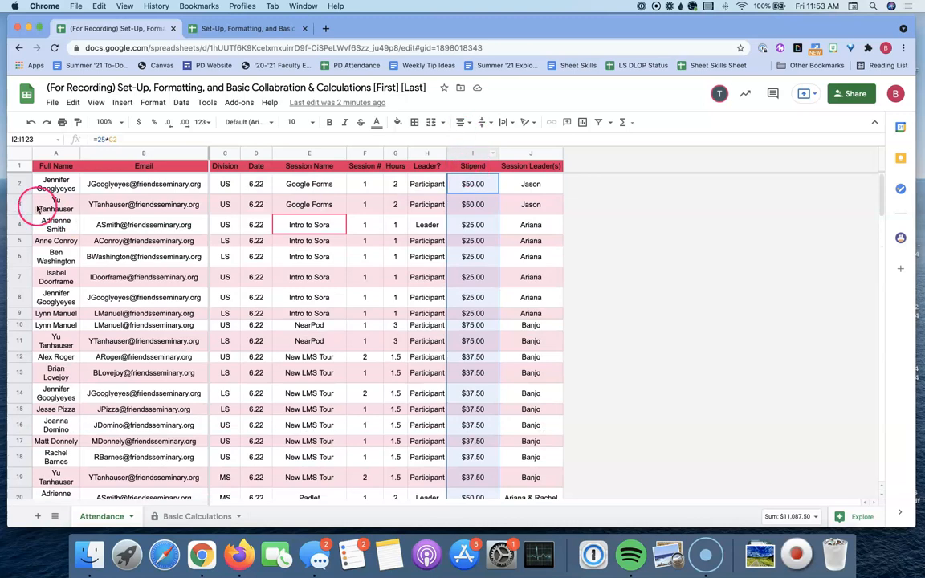
pyautogui.scroll(-20, 472, 213)
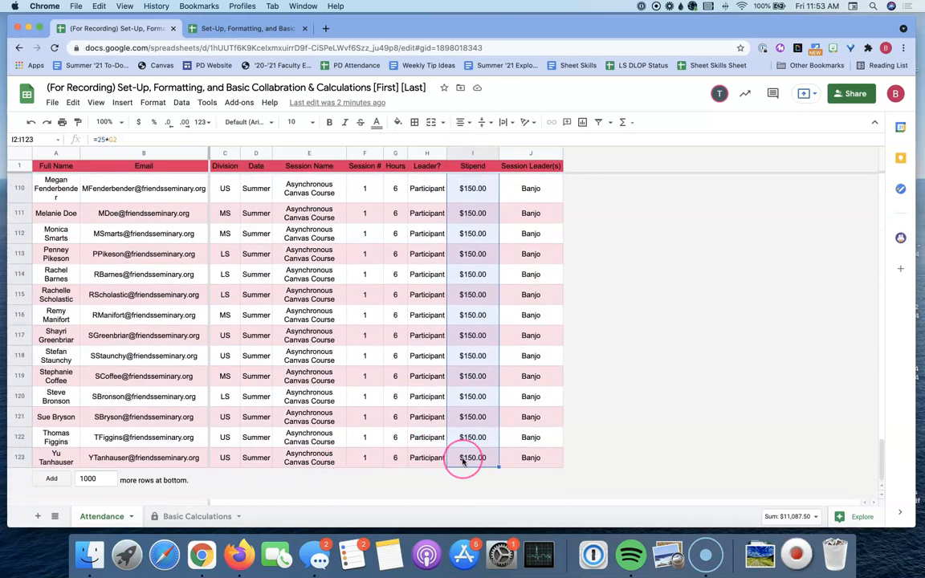
pyautogui.scroll(7, 464, 459)
pyautogui.scroll(20, 463, 461)
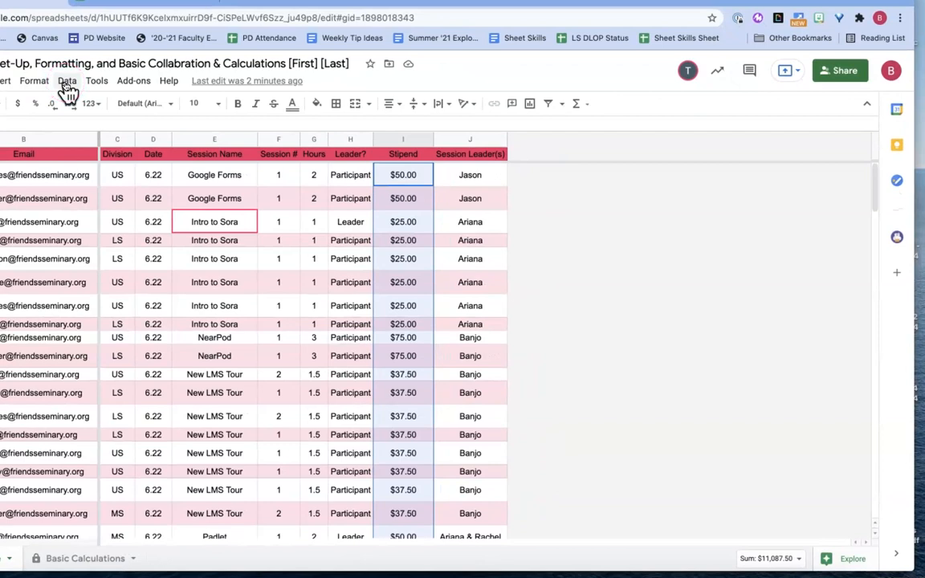
pyautogui.click(65, 84)
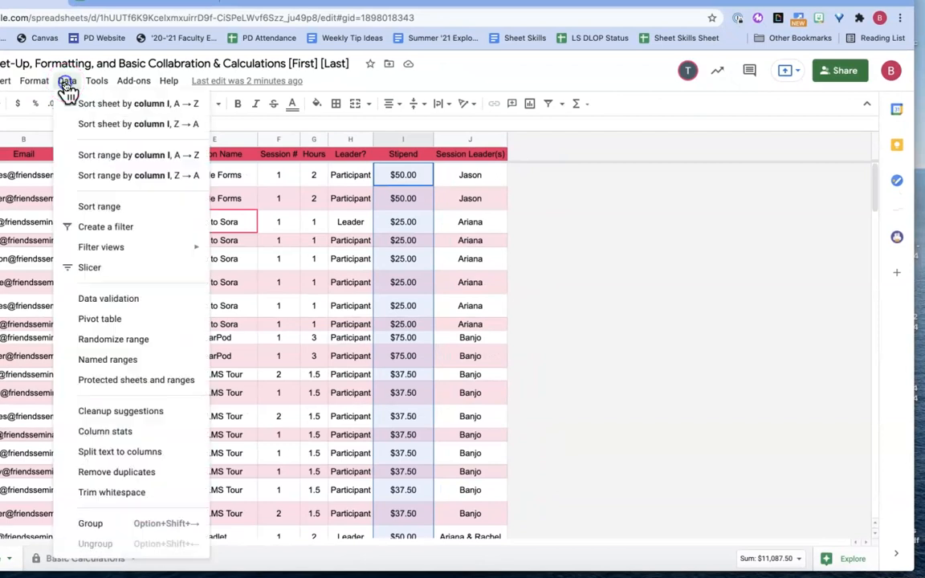
pyautogui.click(121, 368)
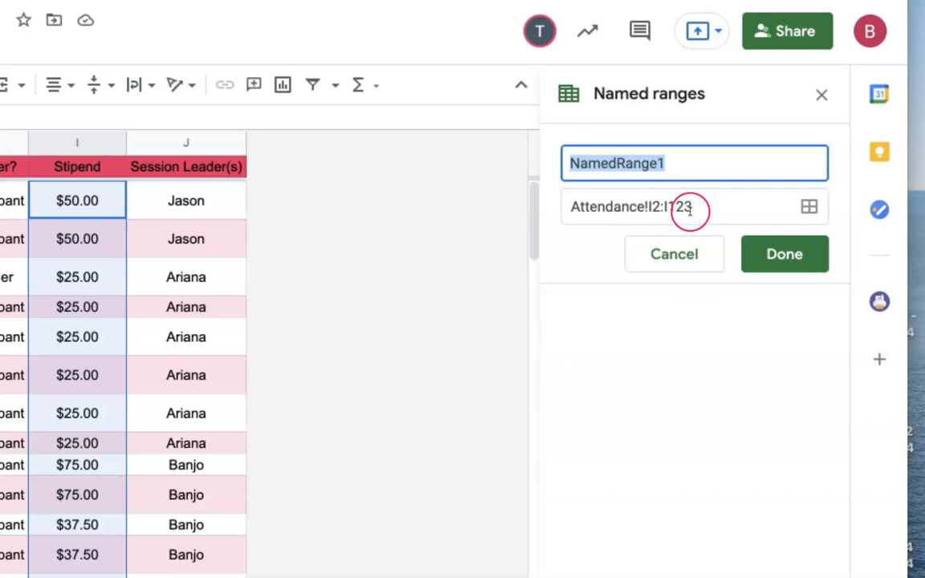
pyautogui.moveTo(693, 167); pyautogui.dragTo(577, 167)
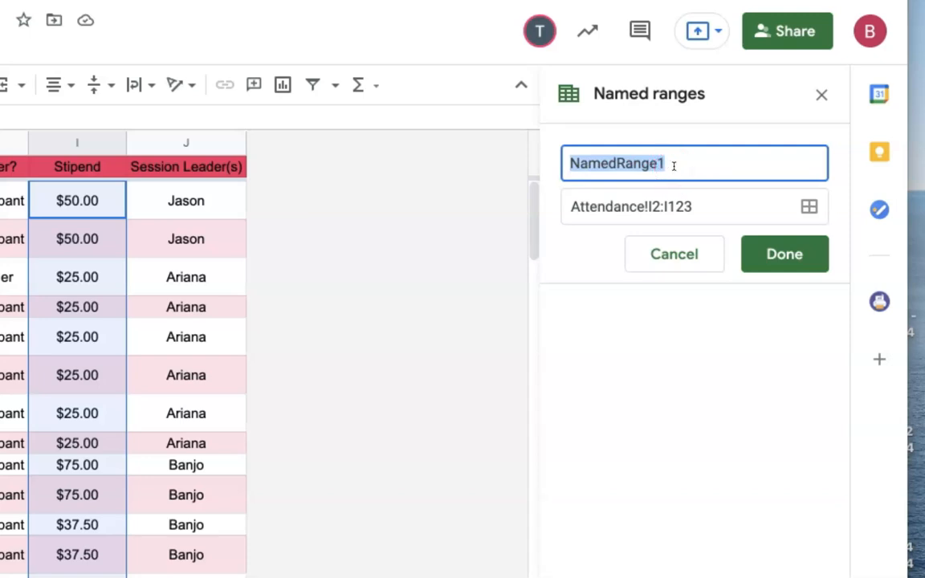
pyautogui.write('Stipends')
pyautogui.click(816, 254)
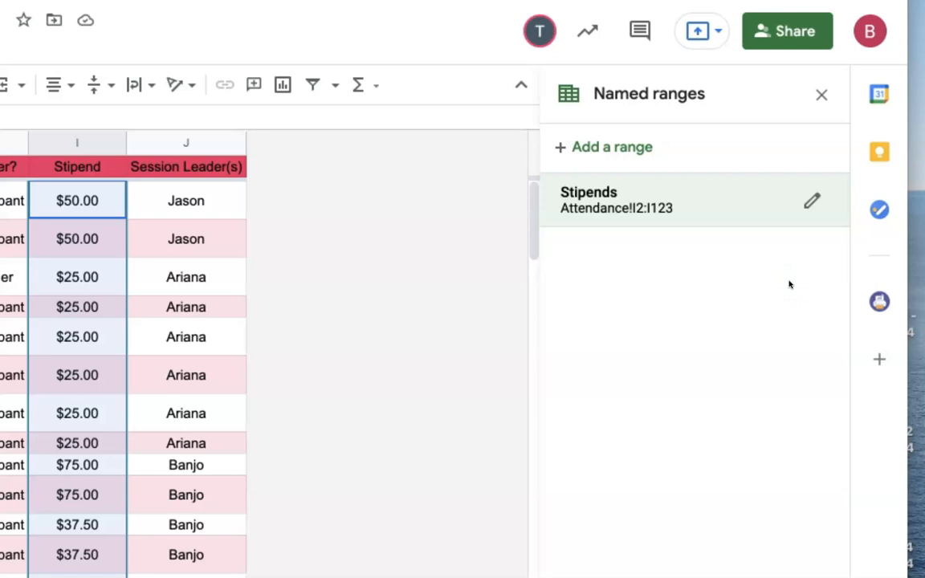
# Add a named range called Hours that covers G2:G123 of the Attendance sheet
pyautogui.click(619, 149)
pyautogui.click(684, 212)
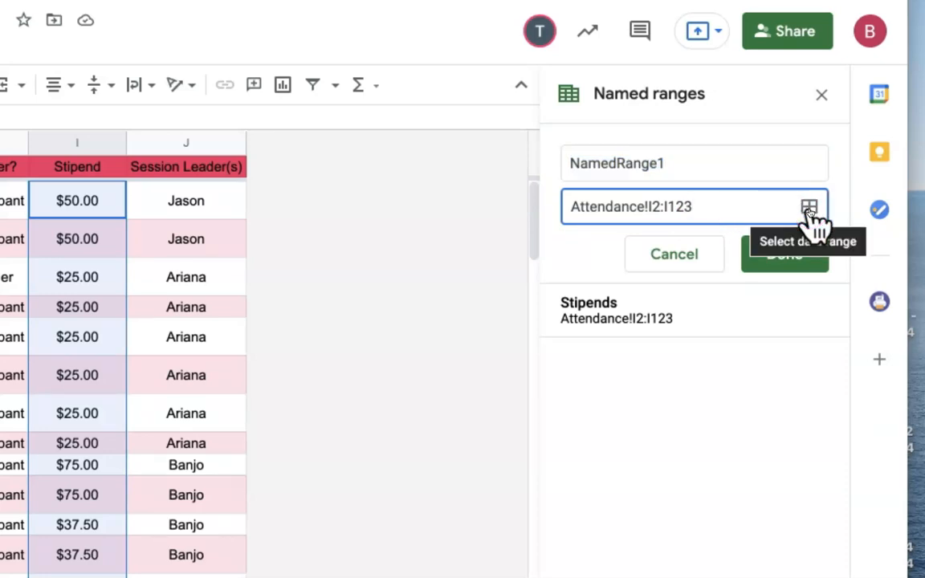
pyautogui.click(810, 208)
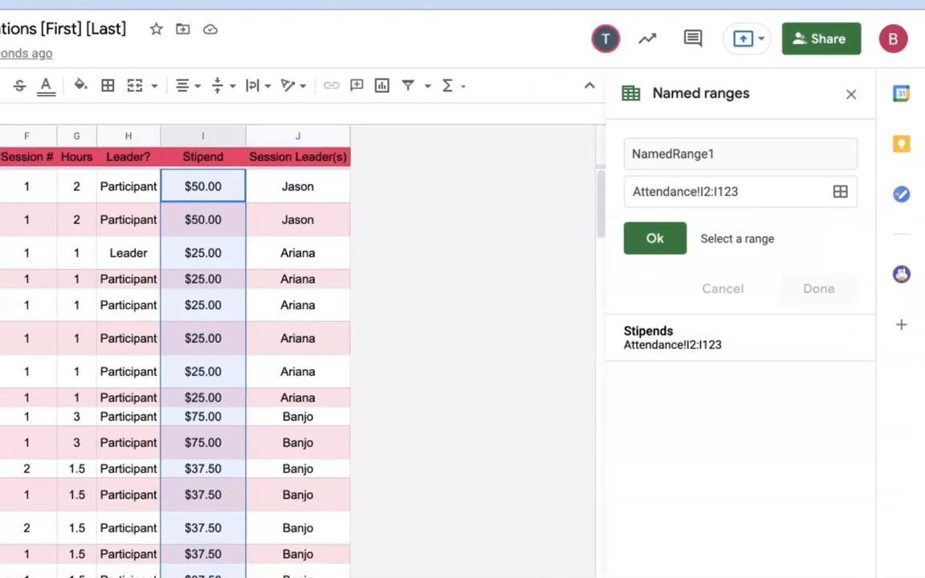
pyautogui.click(279, 161)
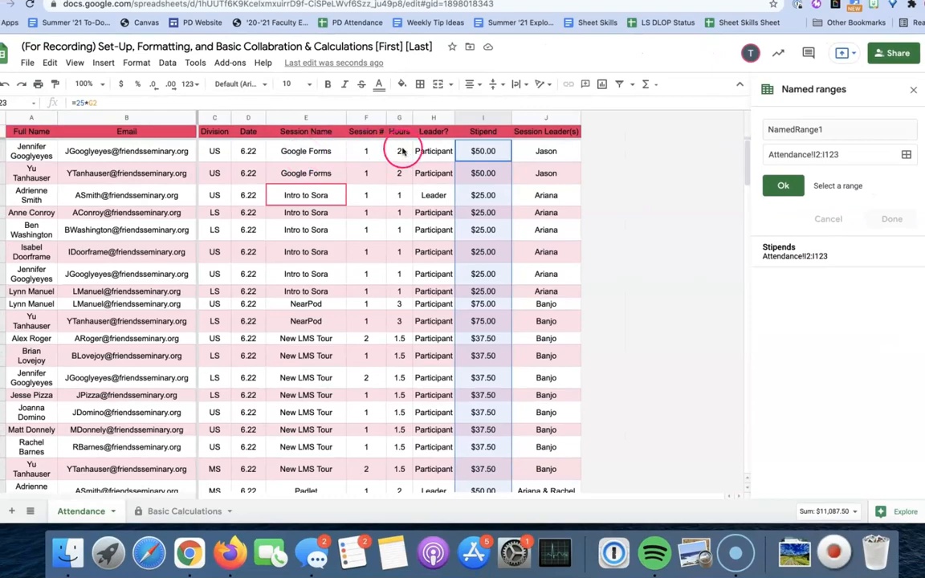
pyautogui.moveTo(400, 151); pyautogui.dragTo(399, 450)
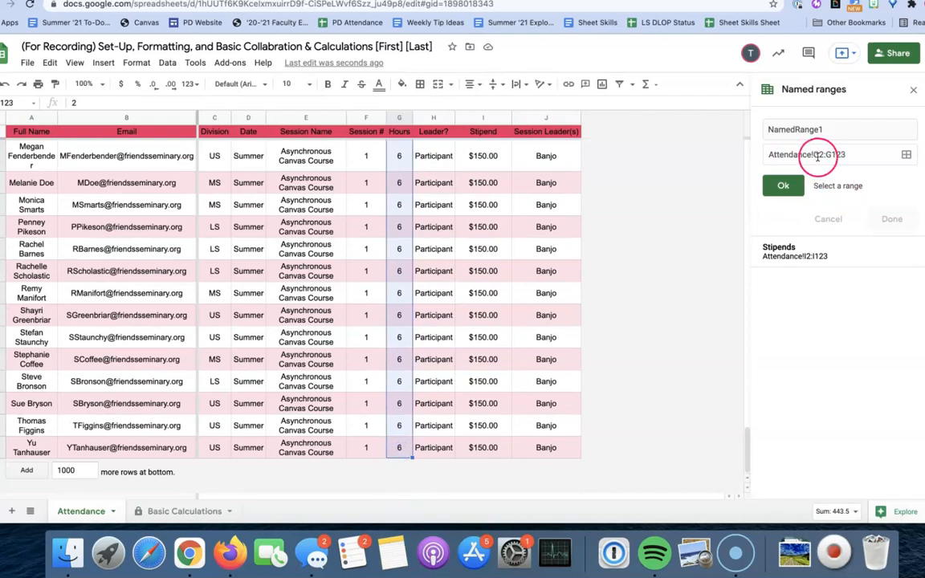
pyautogui.click(833, 132)
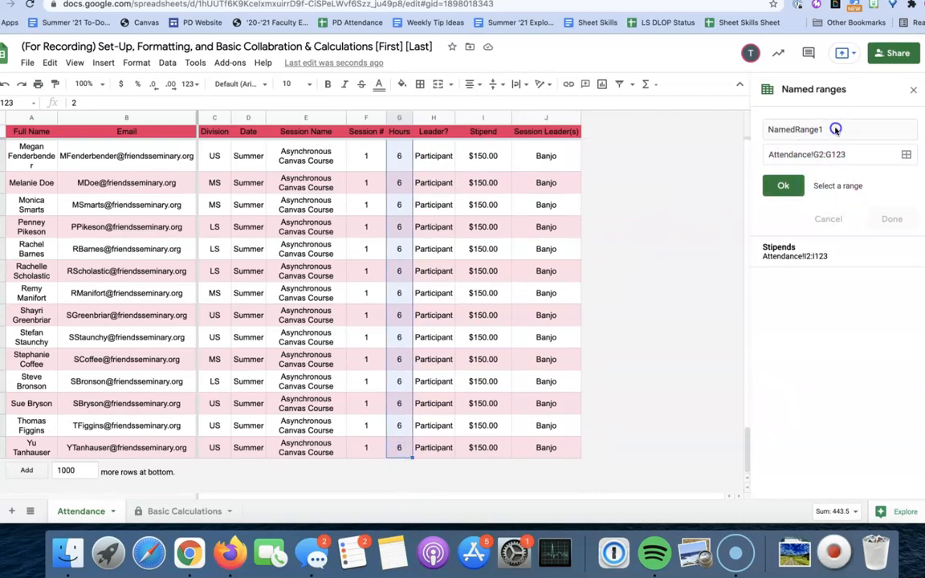
pyautogui.click(783, 185)
pyautogui.moveTo(820, 132); pyautogui.dragTo(759, 135)
pyautogui.write('Hours')
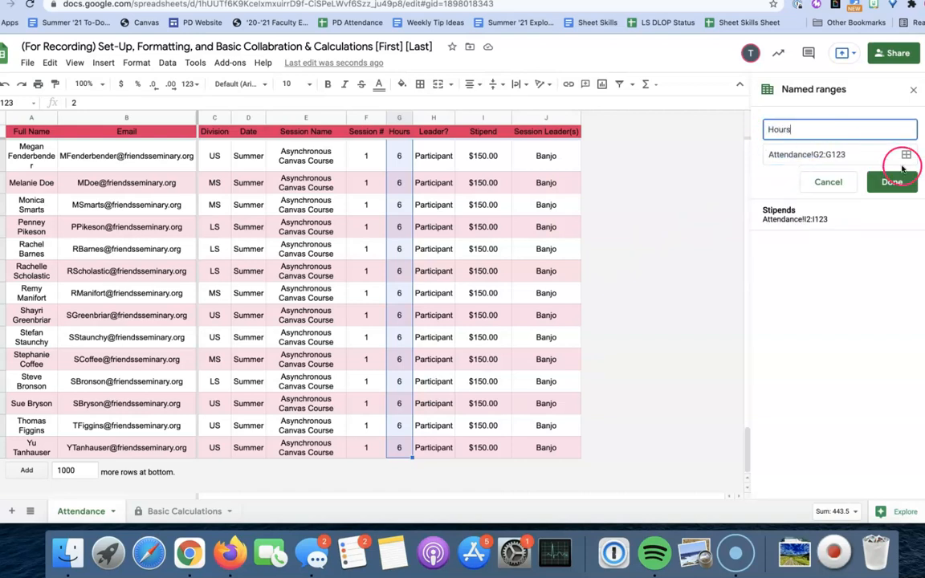
pyautogui.click(894, 181)
# Define a named range called Emails for the email column cells B2:B123
pyautogui.scroll(10, 531, 247)
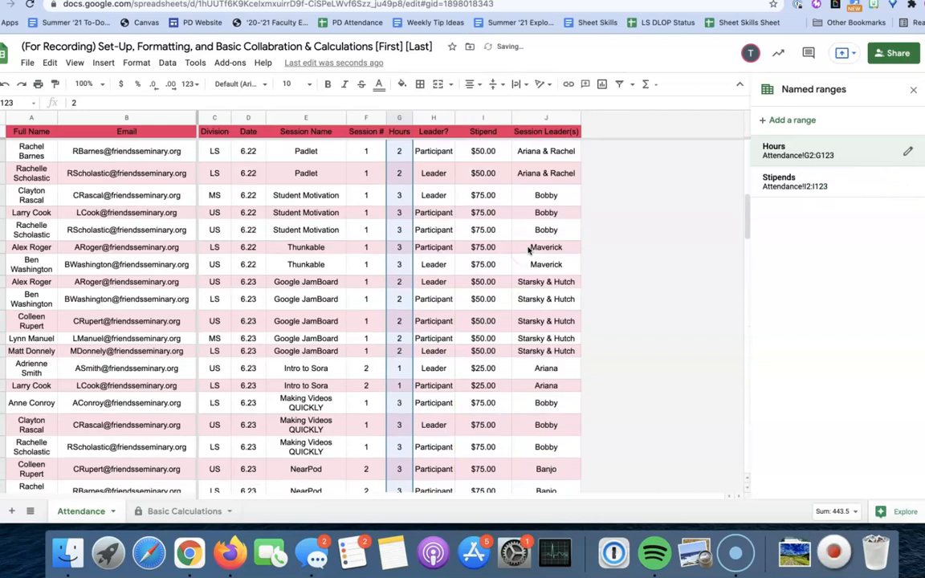
pyautogui.scroll(5, 529, 251)
pyautogui.click(791, 122)
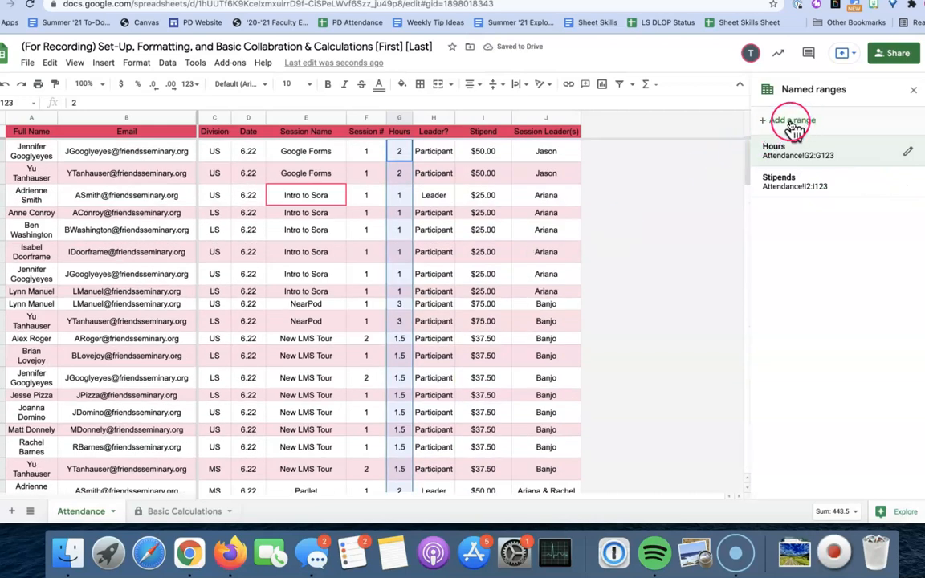
pyautogui.click(913, 94)
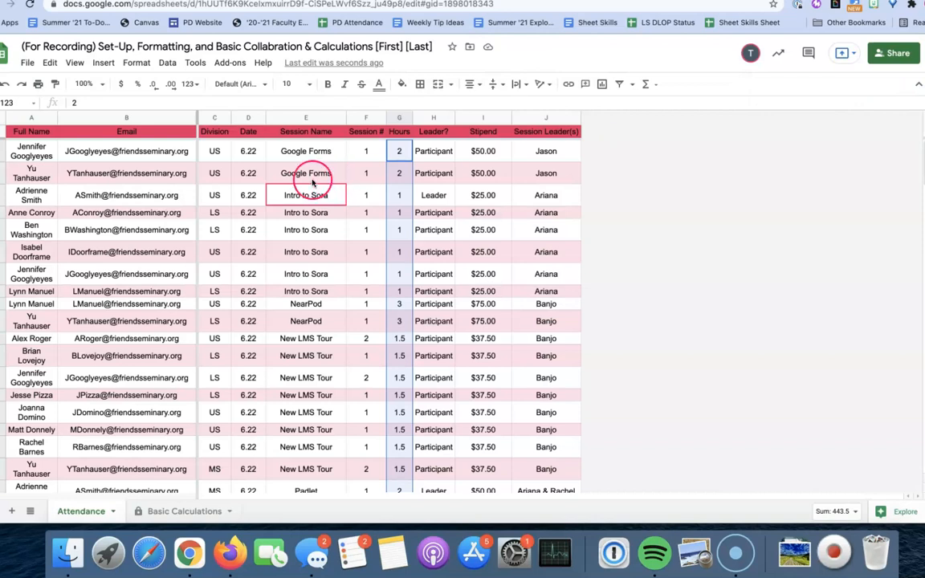
pyautogui.click(93, 154)
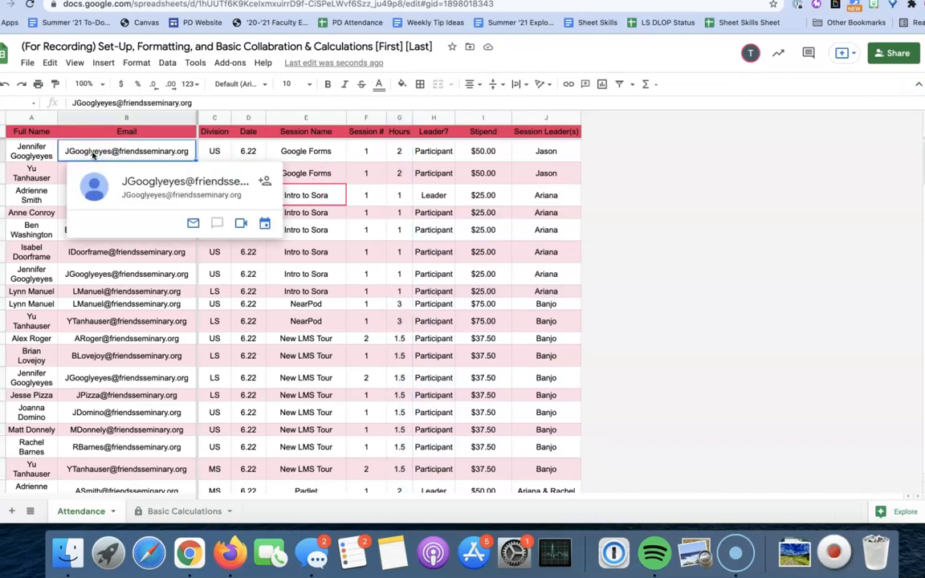
pyautogui.press('super+shift+Down')
pyautogui.click(167, 64)
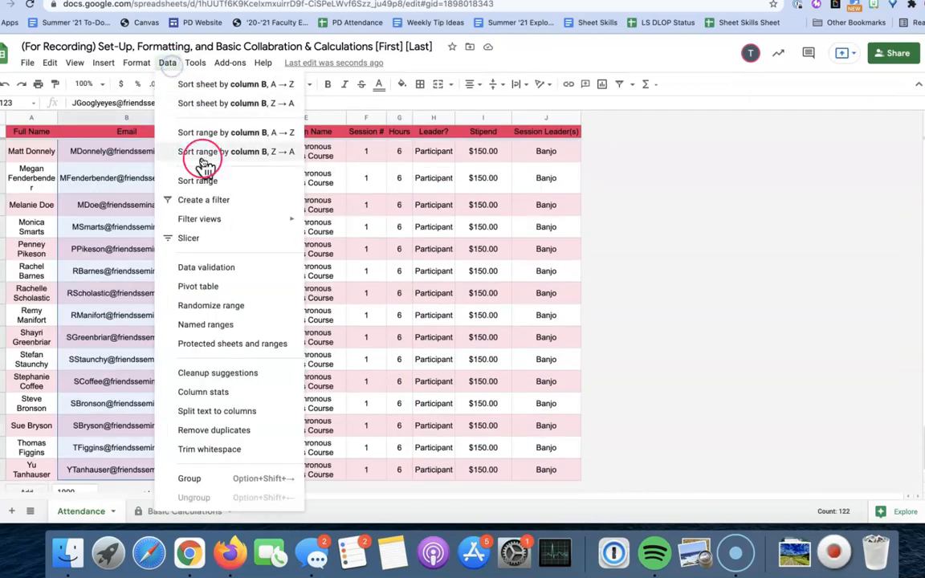
pyautogui.click(254, 324)
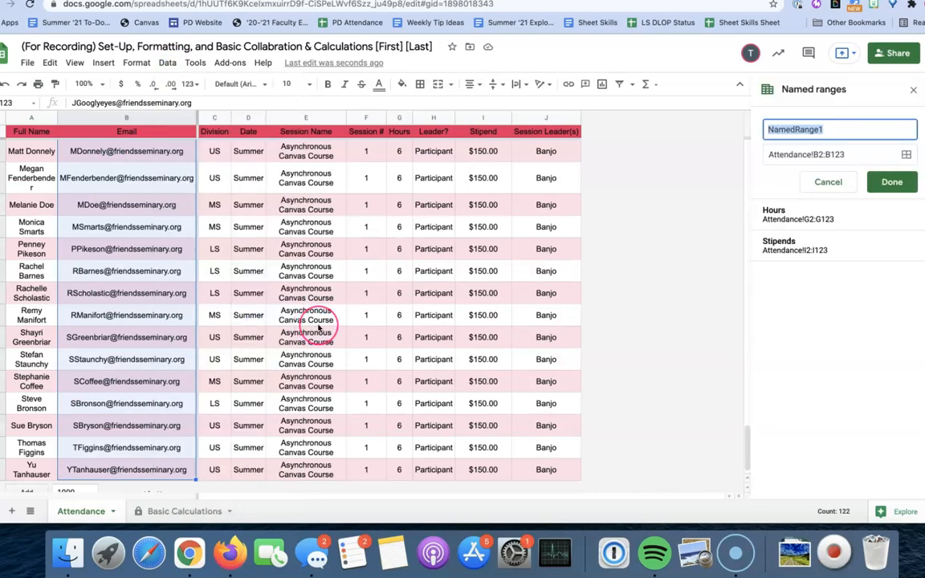
pyautogui.write('Emails')
pyautogui.click(890, 182)
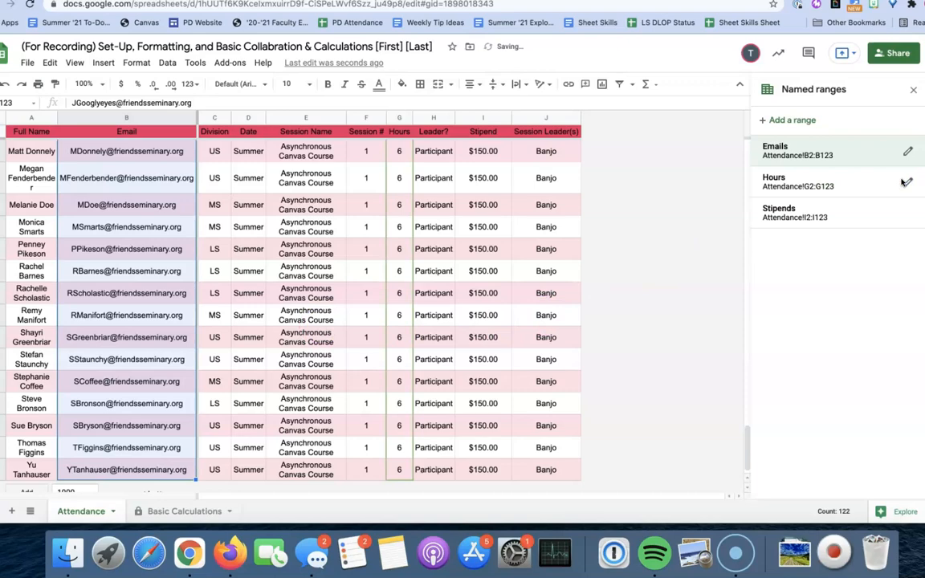
# Define a named range called Divisions for the division column cells C2:C123
pyautogui.scroll(10, 277, 207)
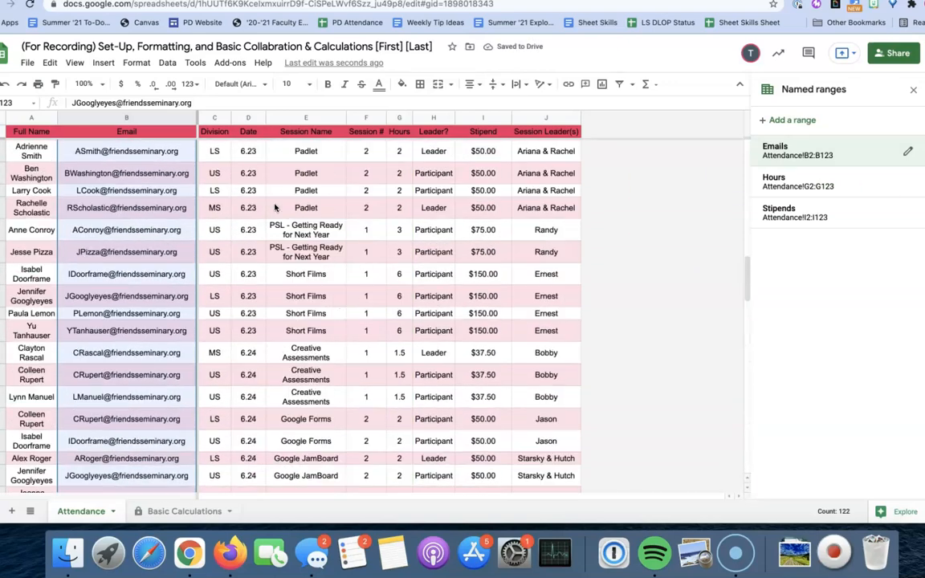
pyautogui.click(213, 150)
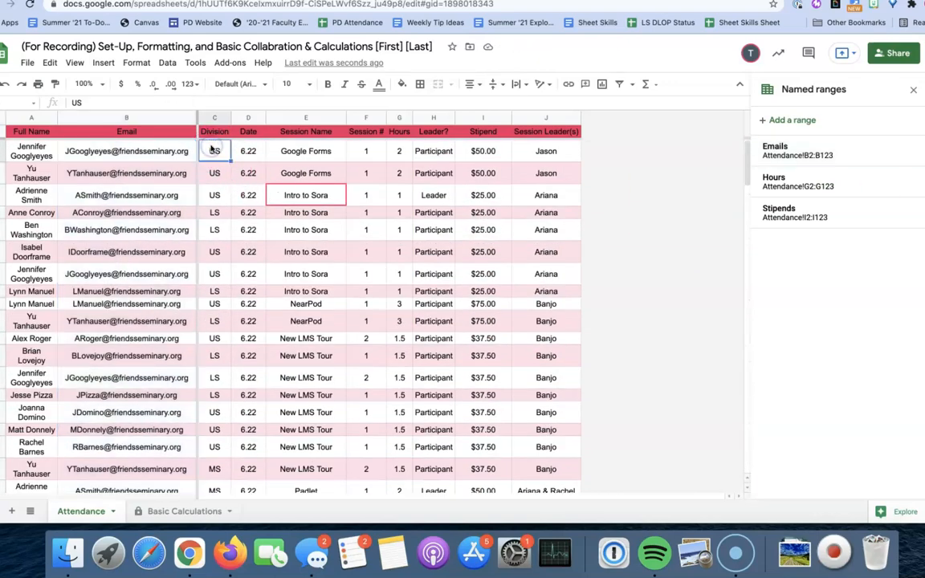
pyautogui.hotkey('ctrl', 'shift', 'Down')
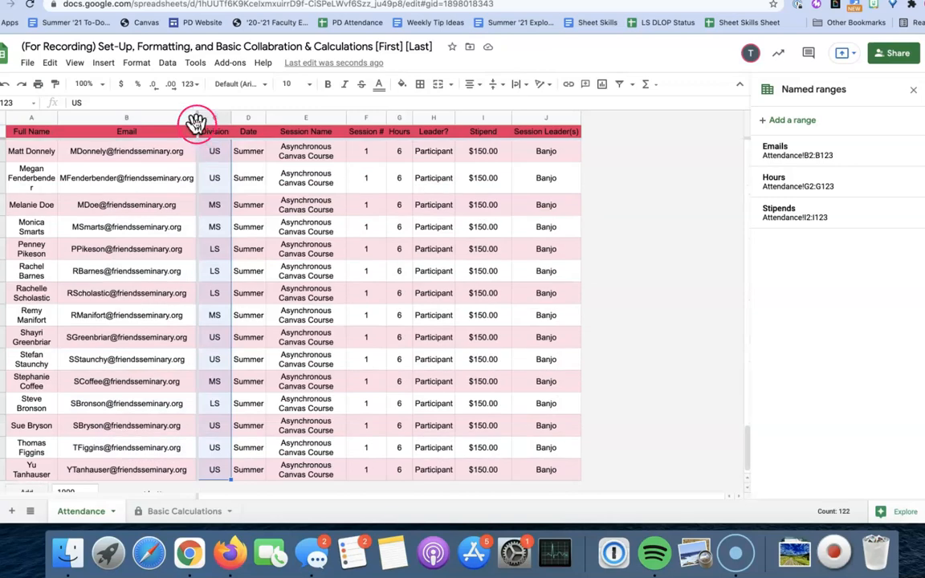
pyautogui.click(167, 63)
pyautogui.click(204, 320)
pyautogui.write('Divisions')
pyautogui.click(891, 182)
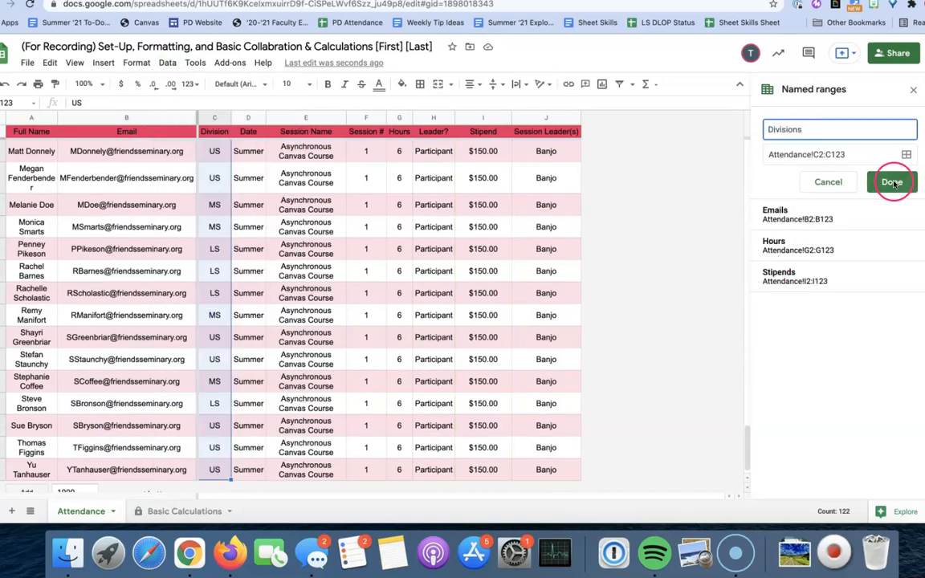
# Define a named range called Sessions for the session name cells E2:E123 and close the named ranges list
pyautogui.scroll(15, 490, 190)
pyautogui.click(298, 153)
pyautogui.hotkey('ctrl', 'shift', 'Down')
pyautogui.click(167, 62)
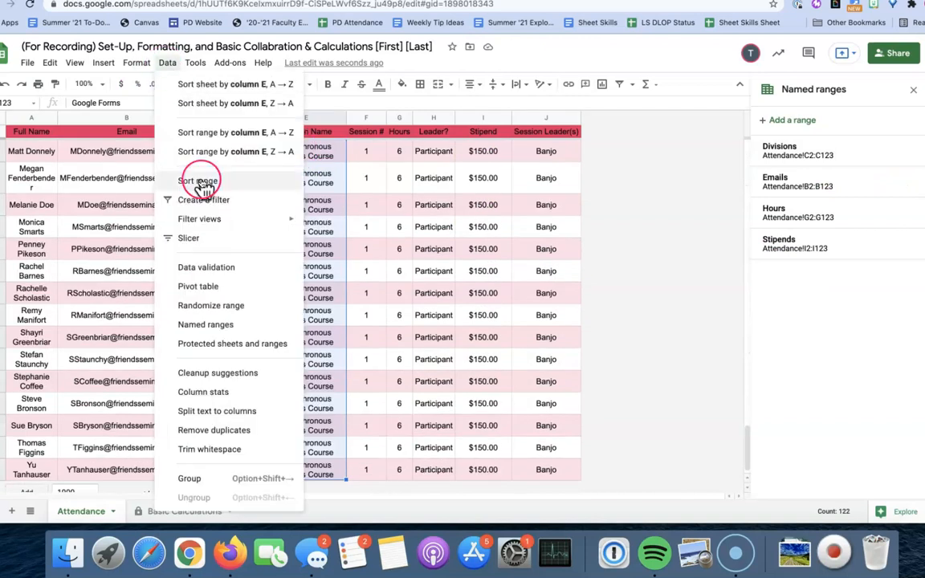
pyautogui.click(205, 320)
pyautogui.write('Sessions')
pyautogui.click(892, 182)
pyautogui.click(640, 204)
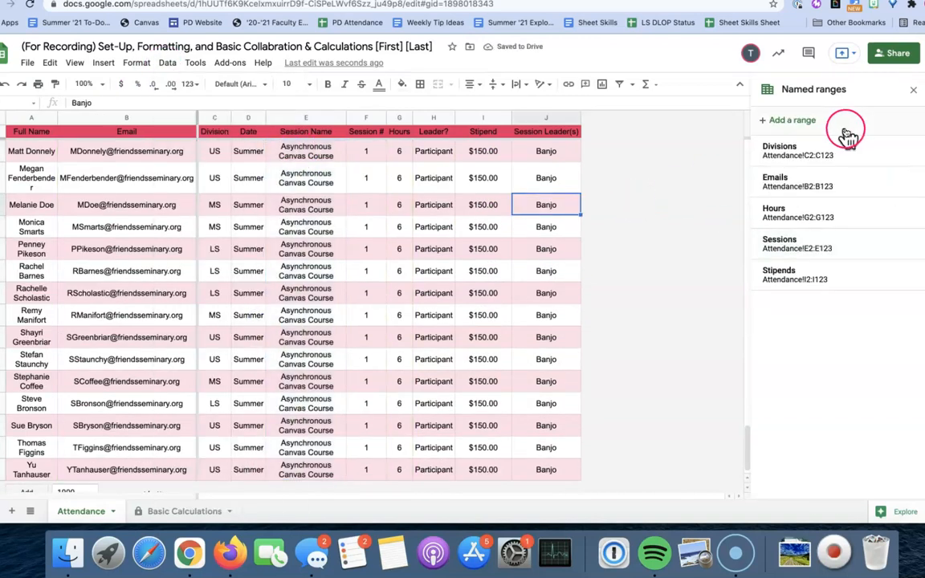
pyautogui.click(911, 93)
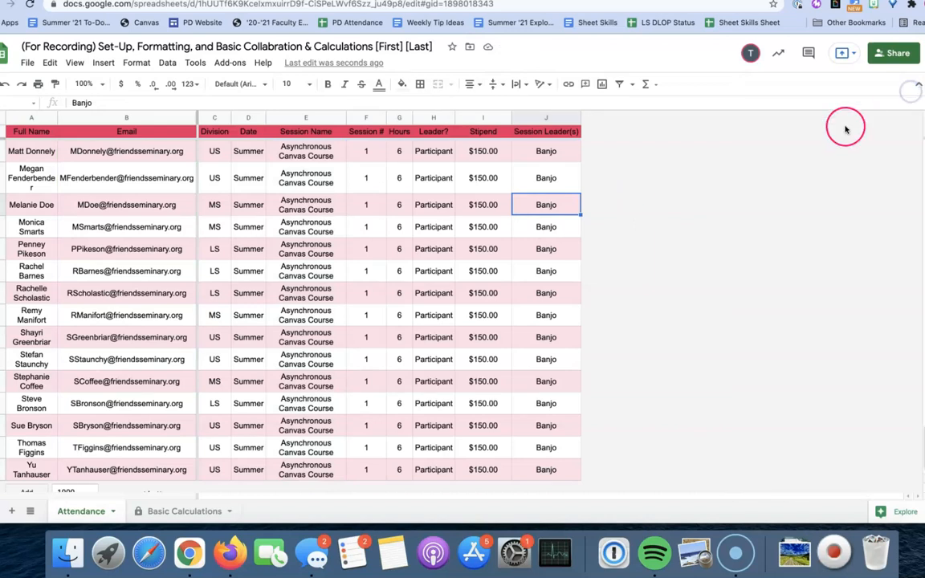
# On the Basic Calculations sheet, fill the Total Stipends cell with a SUM formula over Attendance!A1:J123
pyautogui.click(202, 518)
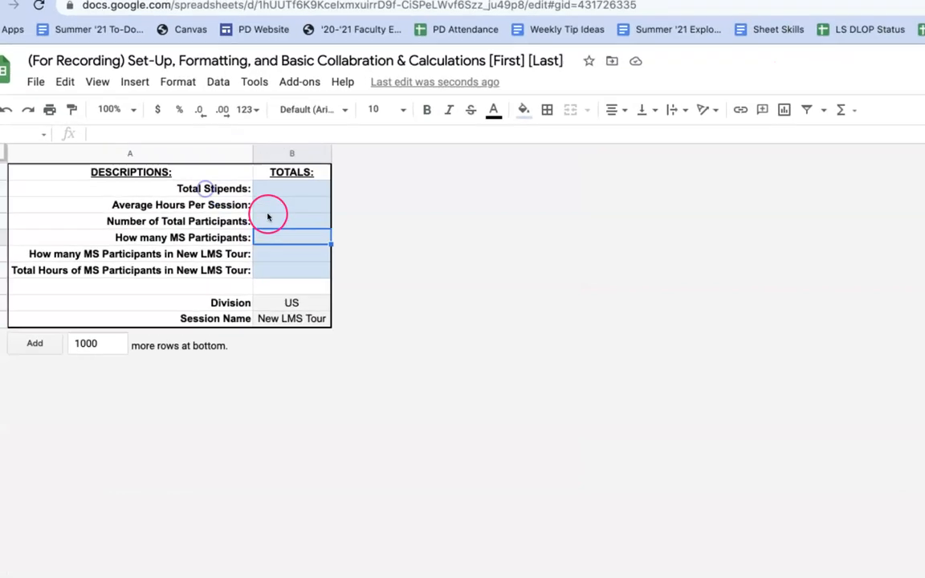
pyautogui.click(271, 186)
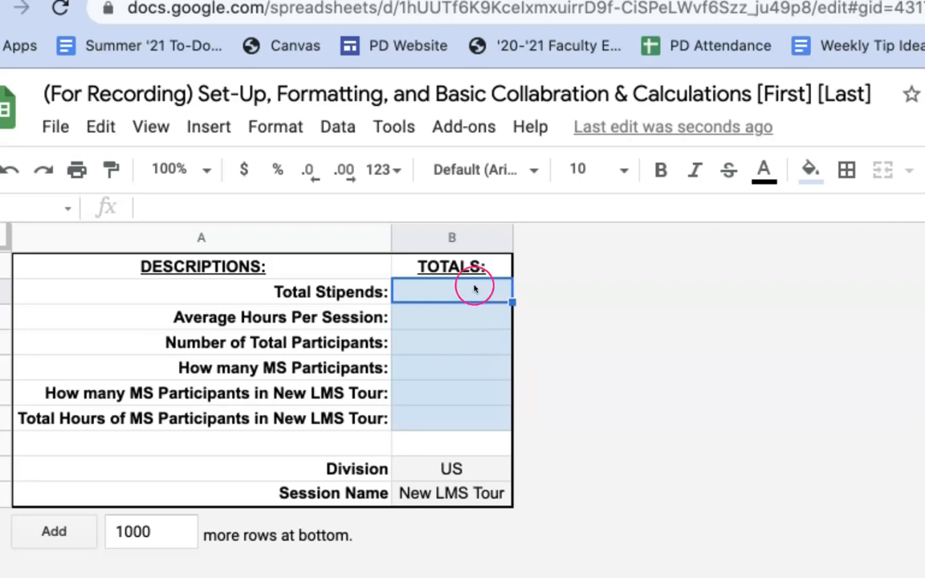
pyautogui.write('=')
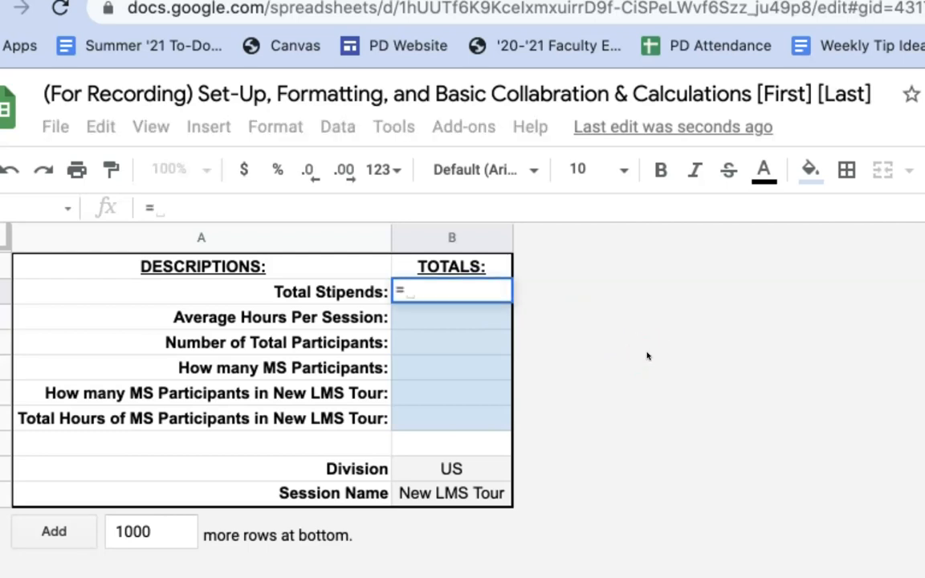
pyautogui.write('SUM')
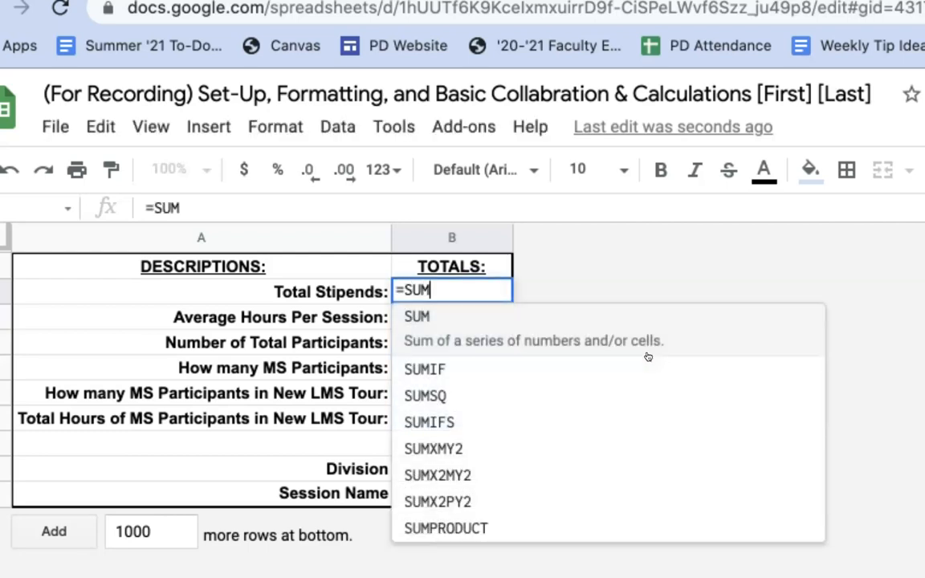
pyautogui.write('(')
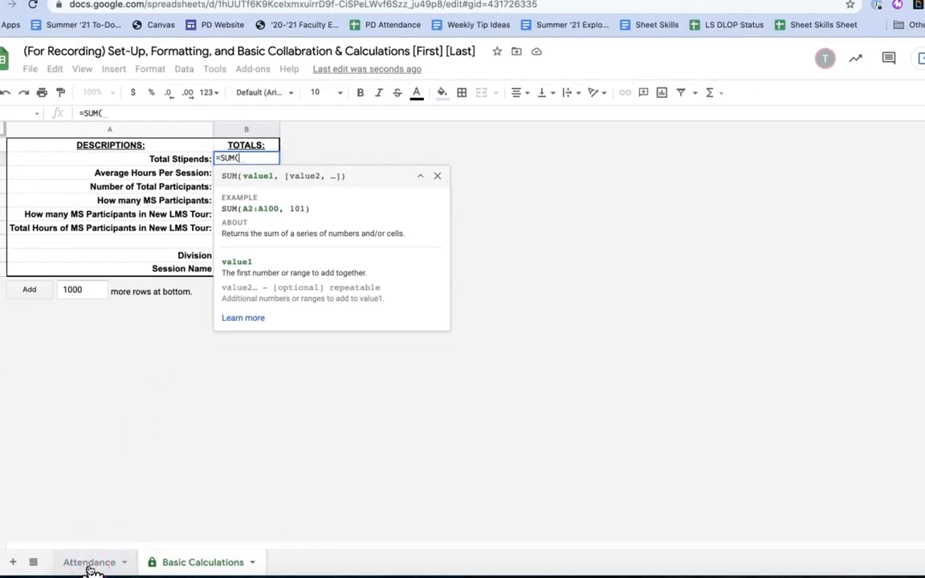
pyautogui.click(90, 567)
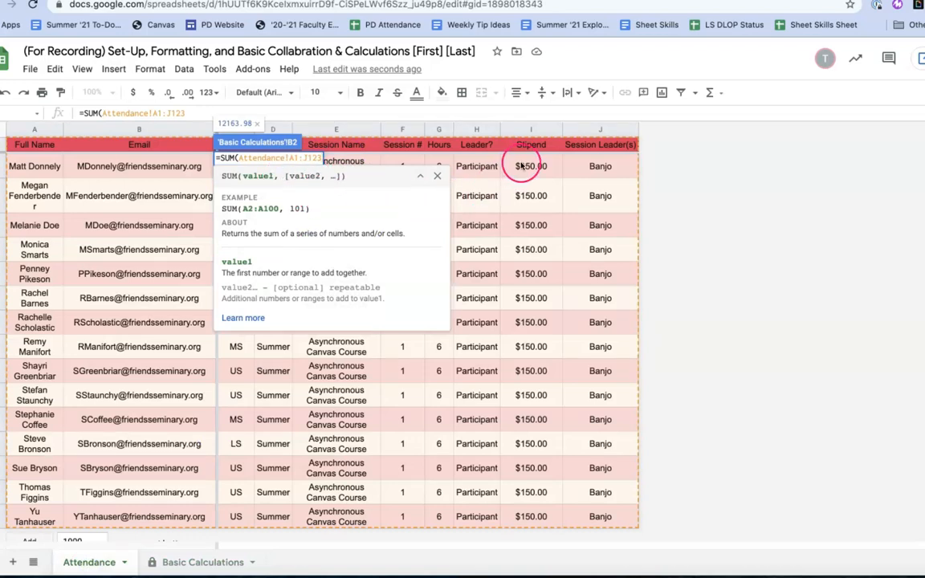
pyautogui.press('Return')
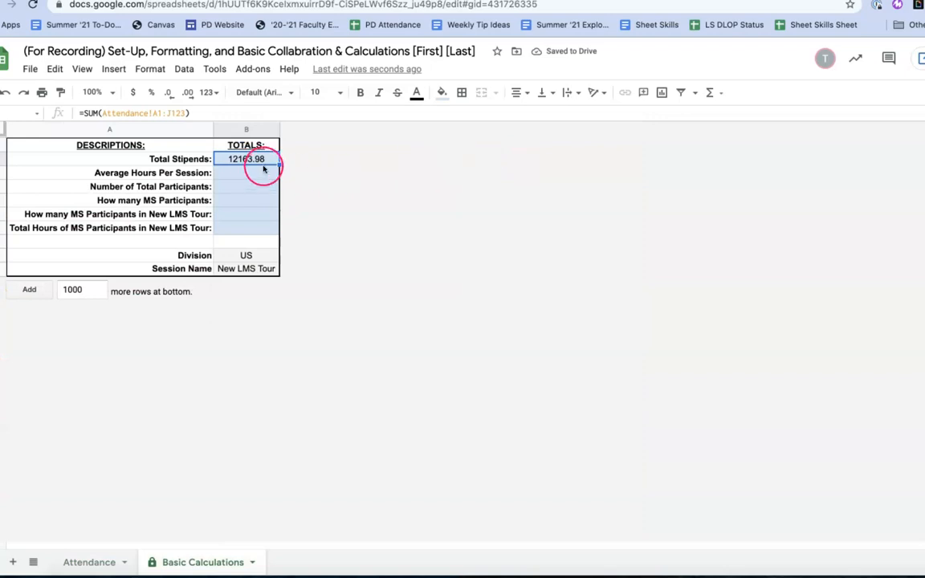
# Change the range in the Total Stipends SUM formula to Attendance!I2:I123 and dismiss the autofill suggestion
pyautogui.click(188, 113)
pyautogui.moveTo(187, 113); pyautogui.dragTo(104, 113)
pyautogui.press('BackSpace')
pyautogui.click(95, 559)
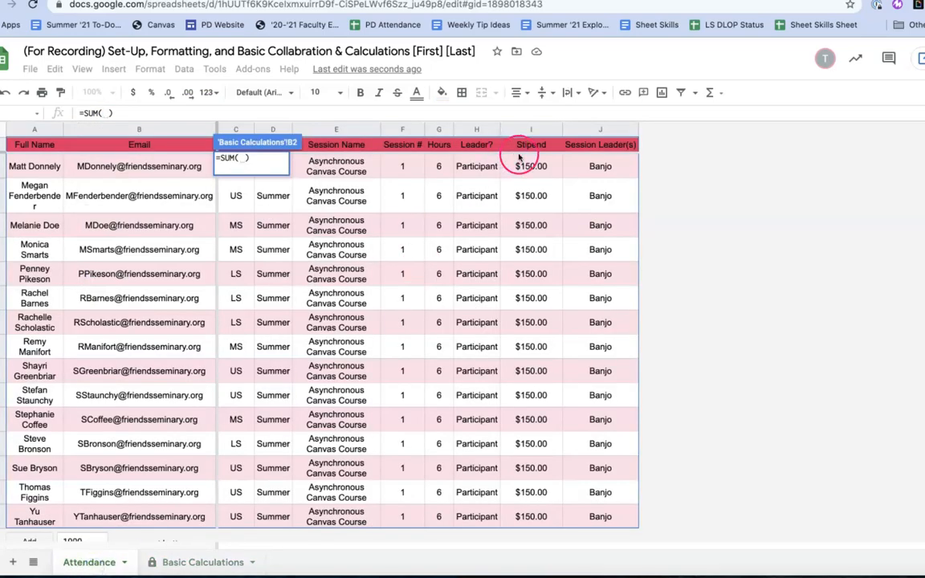
pyautogui.moveTo(528, 166); pyautogui.dragTo(562, 569)
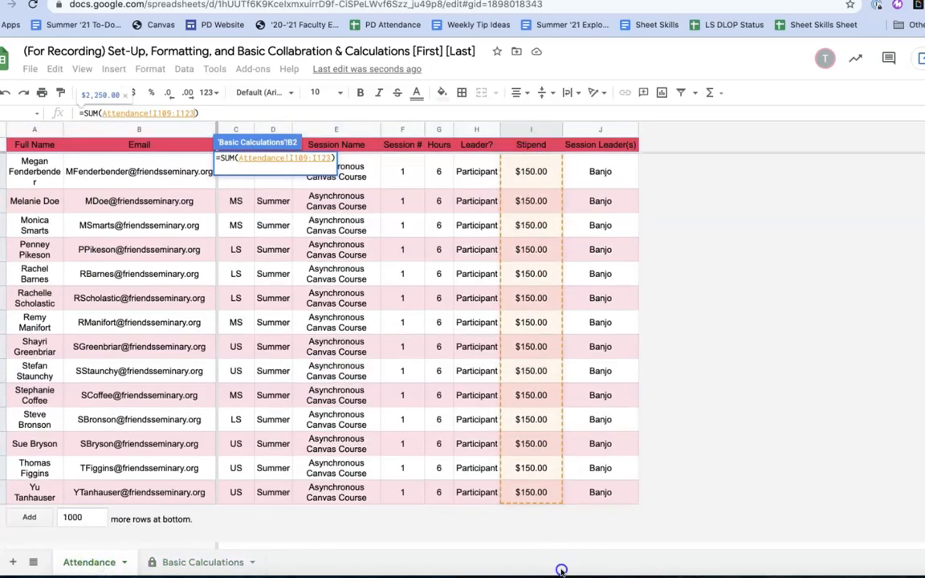
pyautogui.scroll(15, 566, 309)
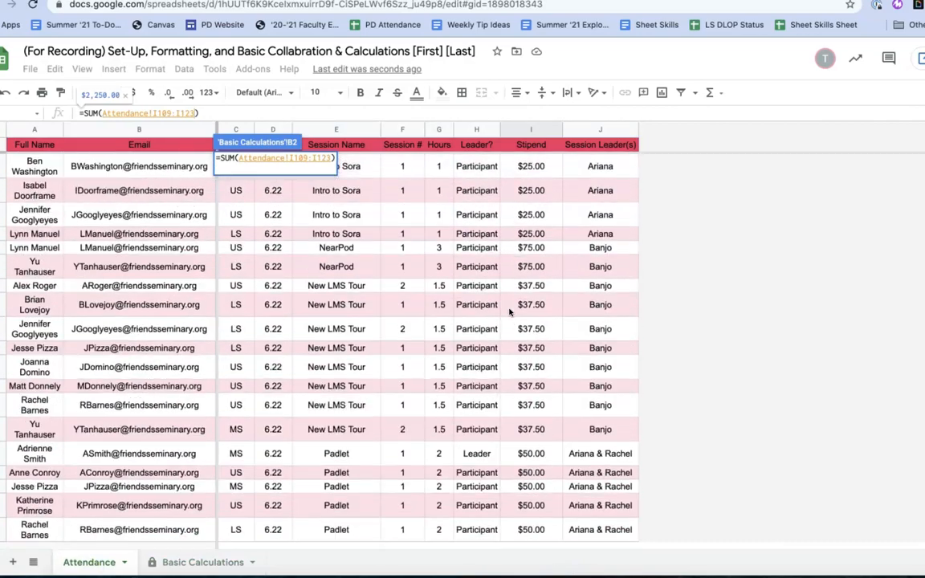
pyautogui.scroll(3, 513, 312)
pyautogui.click(537, 169)
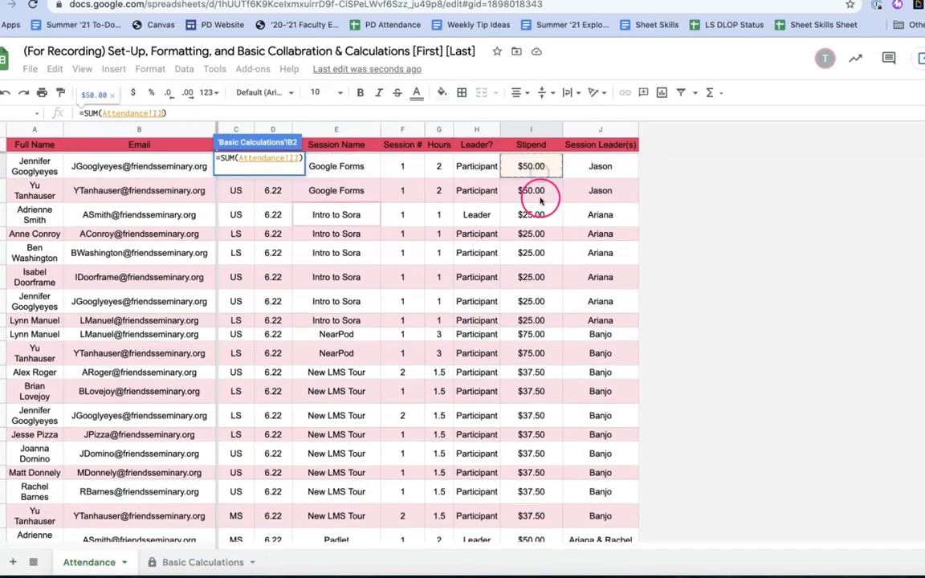
pyautogui.moveTo(538, 171); pyautogui.dragTo(545, 495)
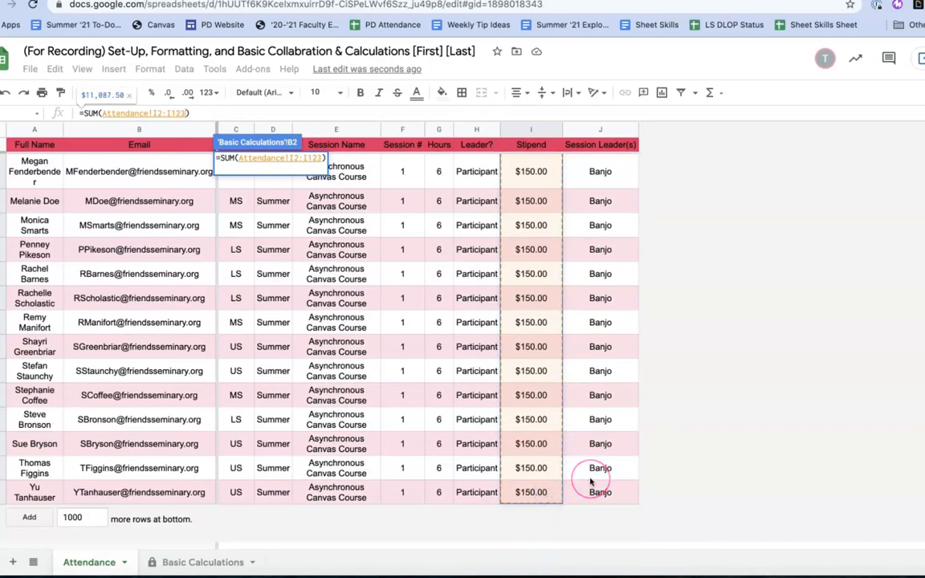
pyautogui.press('Return')
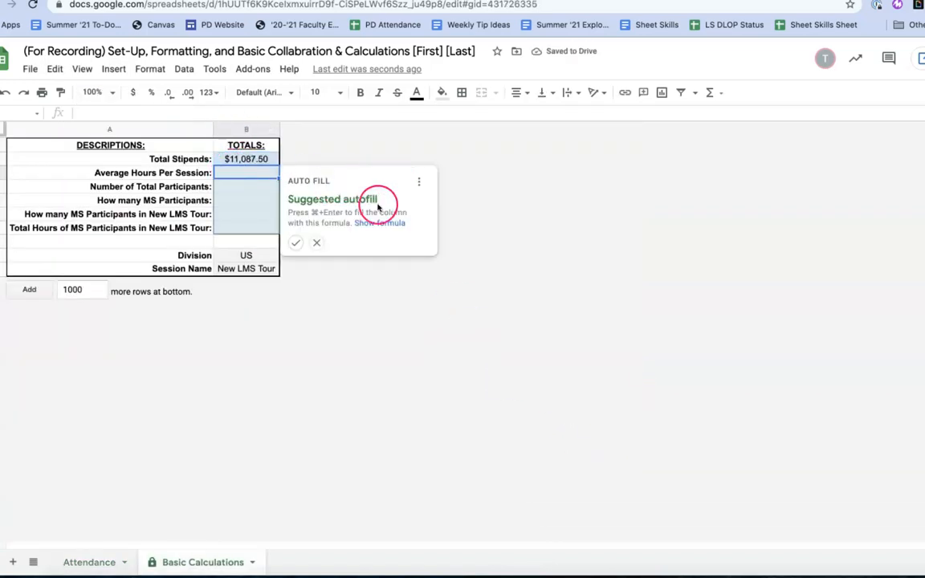
pyautogui.click(317, 243)
# Examine the range reference in the Total Stipends formula and leave the formula as it is
pyautogui.click(382, 248)
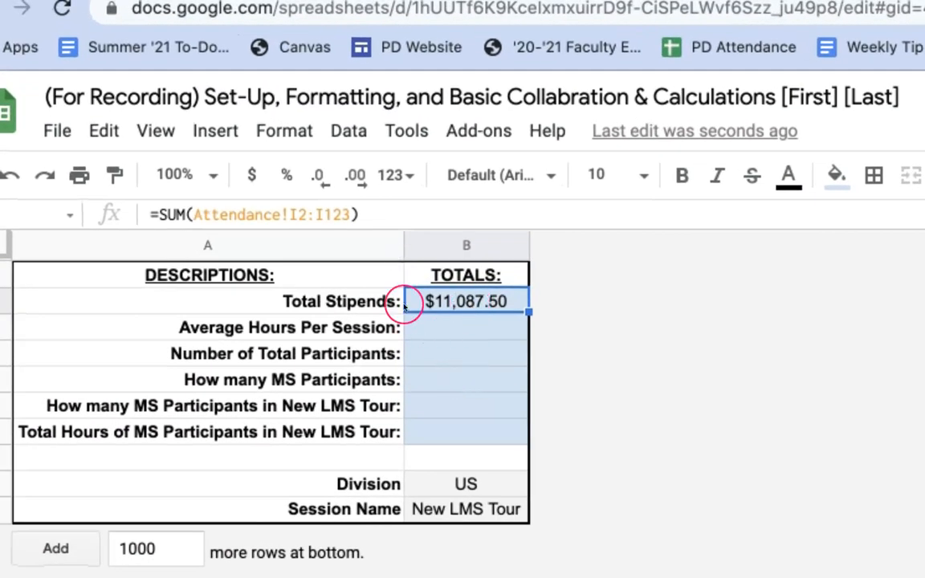
pyautogui.click(211, 215)
pyautogui.click(211, 214)
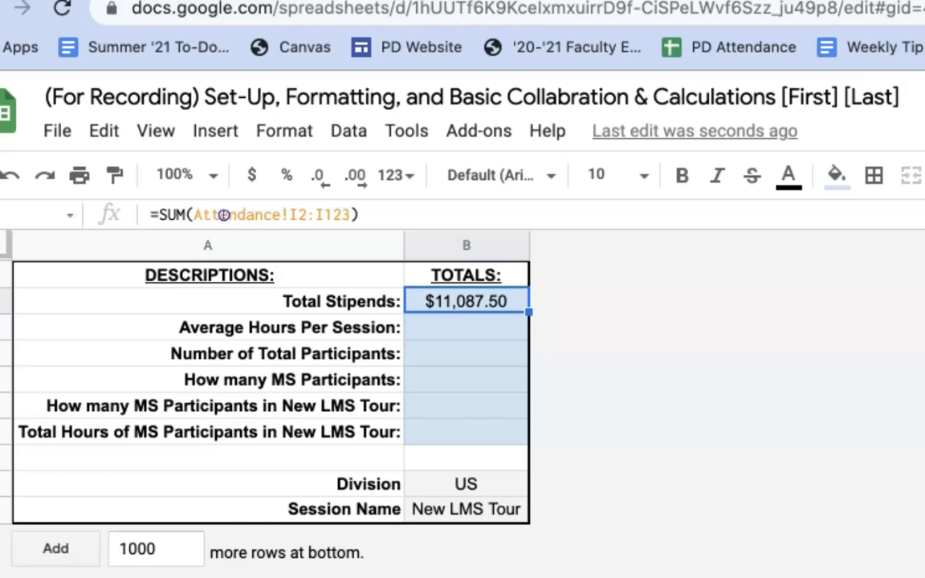
pyautogui.click(243, 214)
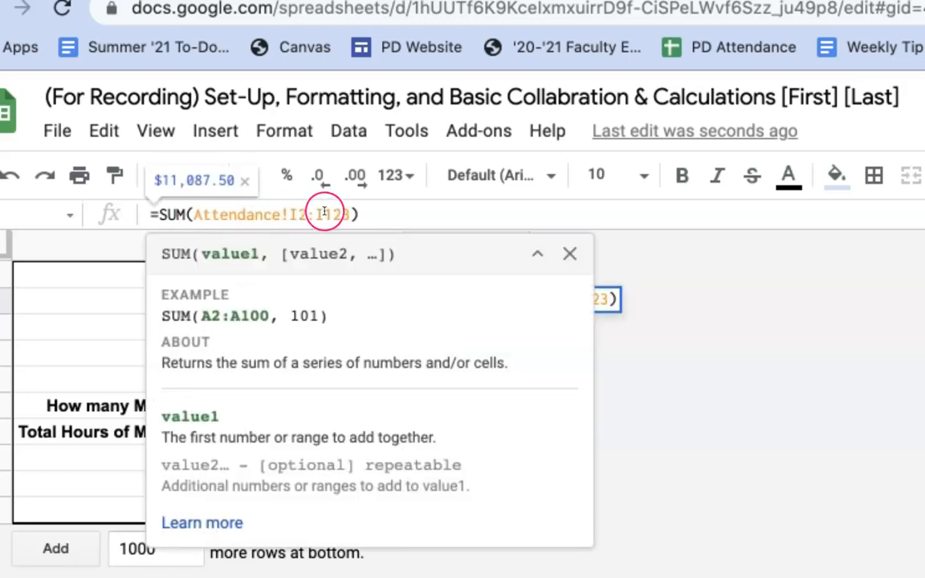
pyautogui.click(584, 255)
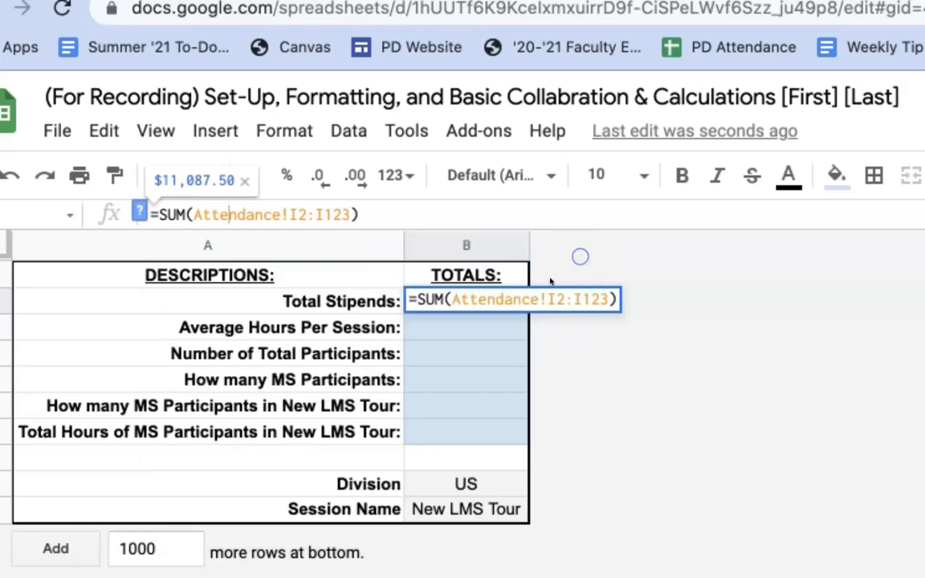
pyautogui.click(492, 345)
# Clear the Total Stipends cell and enter =SUM(Stipends), using the named range Stipends
pyautogui.click(482, 305)
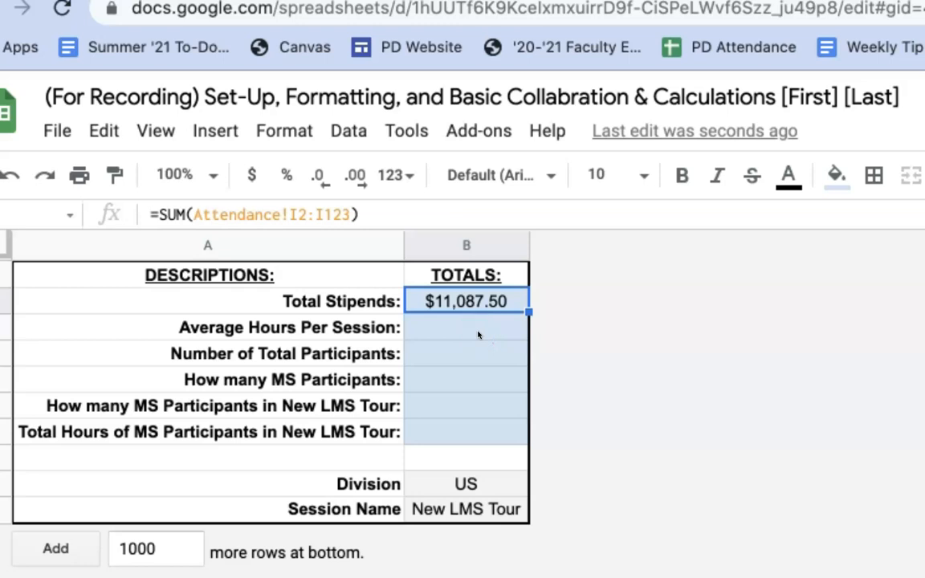
pyautogui.press('Delete')
pyautogui.press('Down')
pyautogui.press('Up')
pyautogui.write('=')
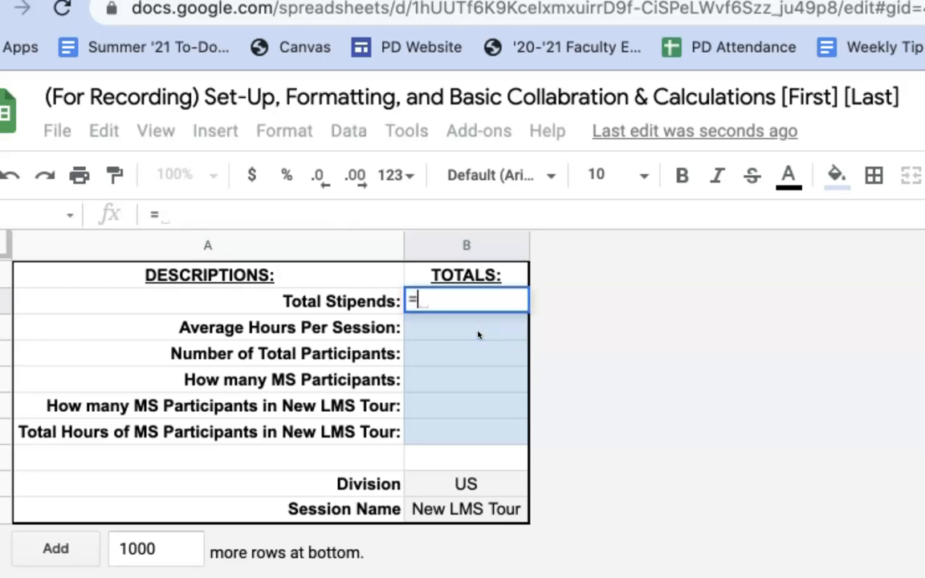
pyautogui.write('SUM(')
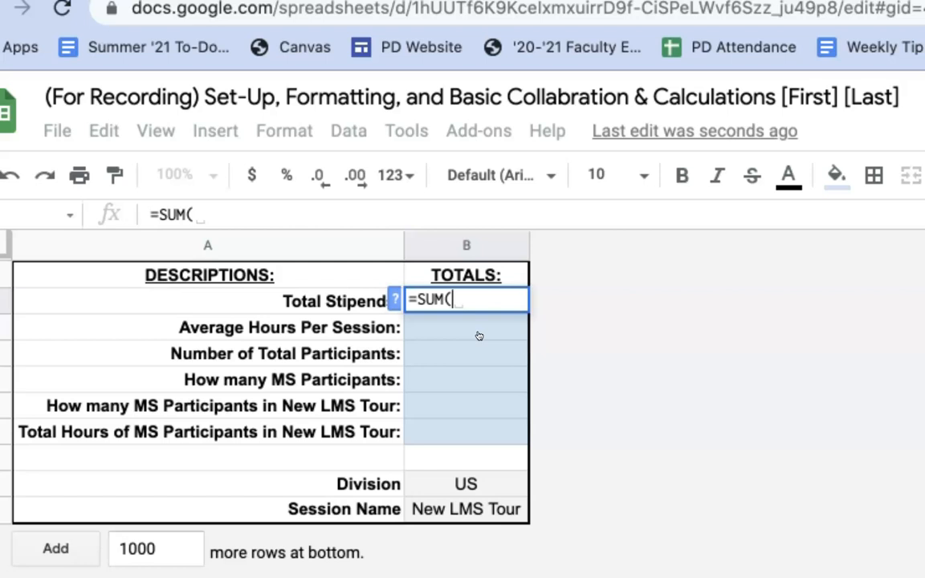
pyautogui.write('Stipend')
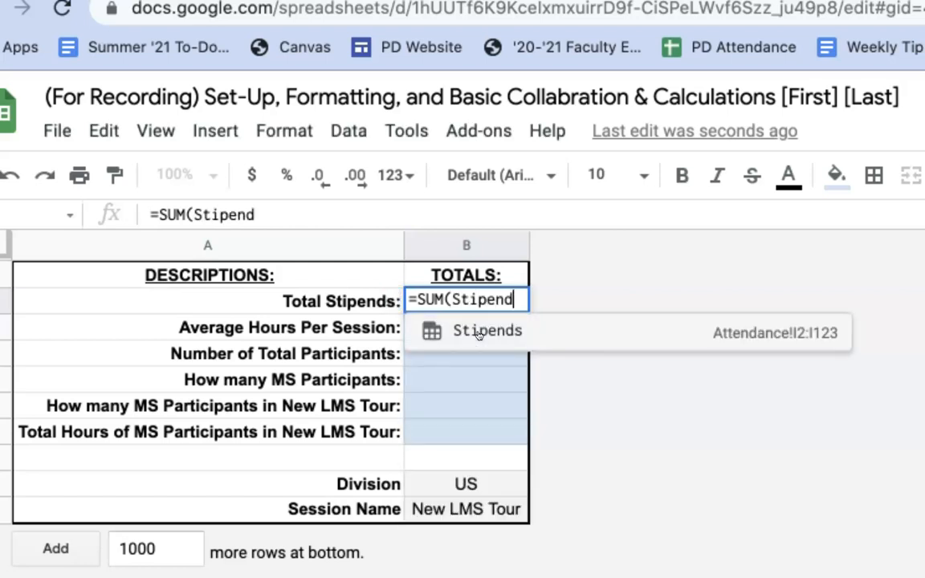
pyautogui.click(512, 333)
pyautogui.click(516, 331)
pyautogui.click(522, 329)
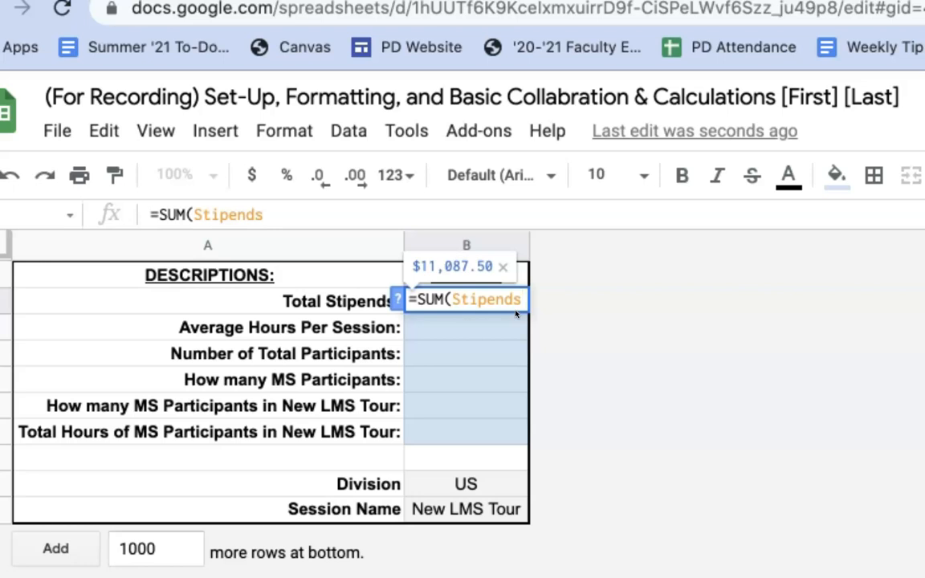
pyautogui.write(')')
pyautogui.press('Return')
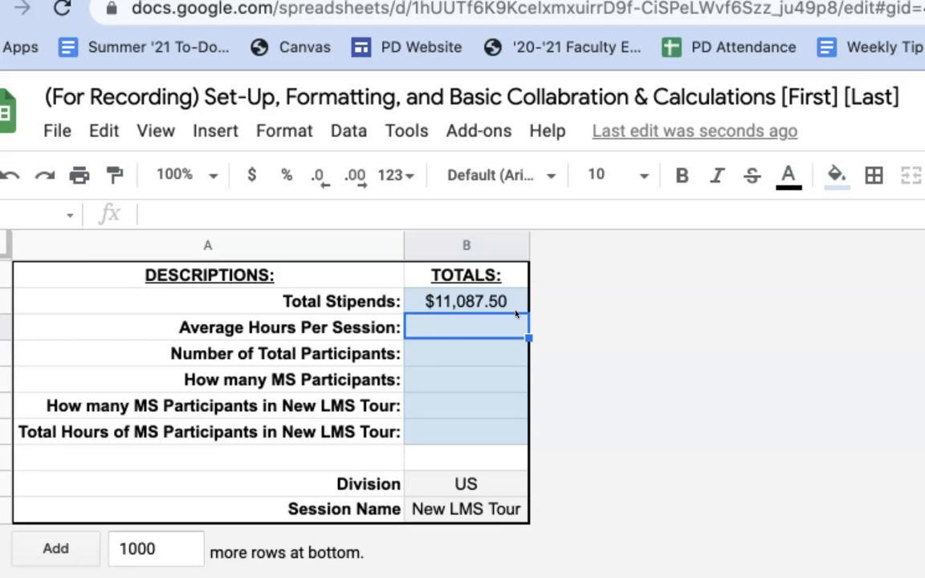
# Enter =Average(Hours) in the Average Hours Per Session cell
pyautogui.write('=')
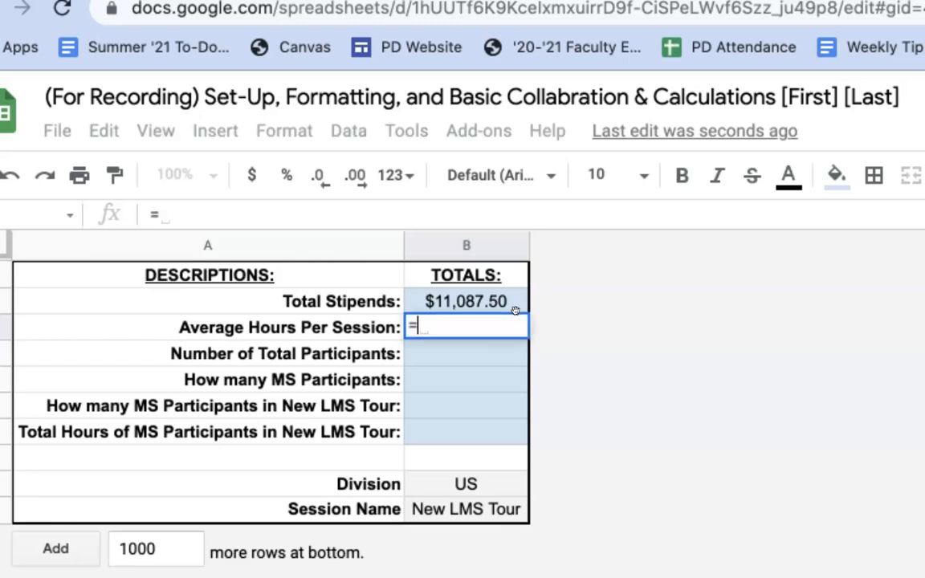
pyautogui.write('Average')
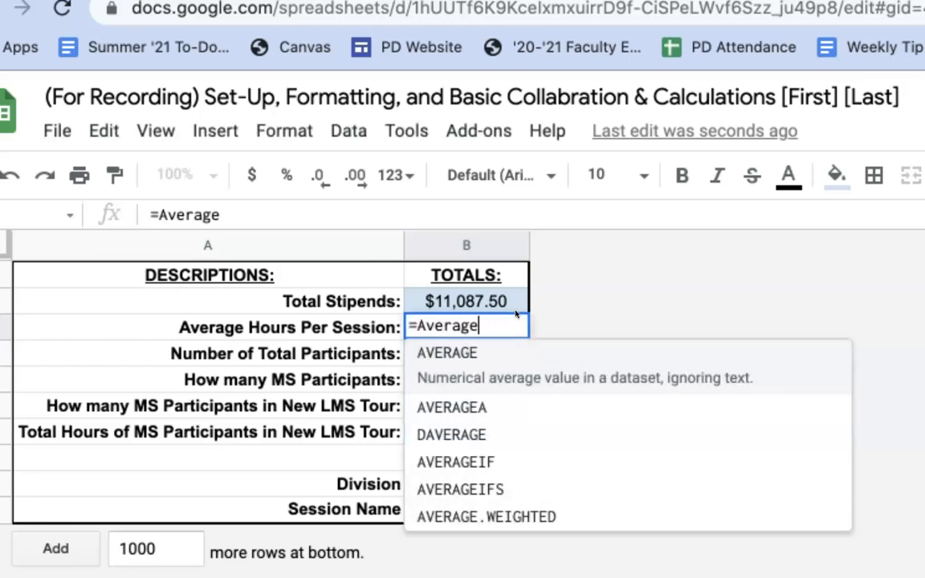
pyautogui.write('(')
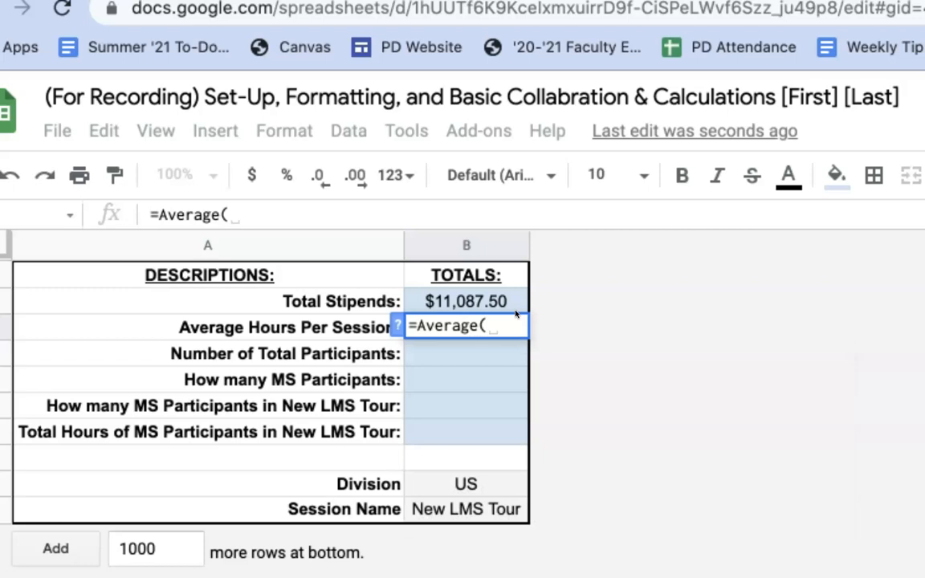
pyautogui.write('Hours)')
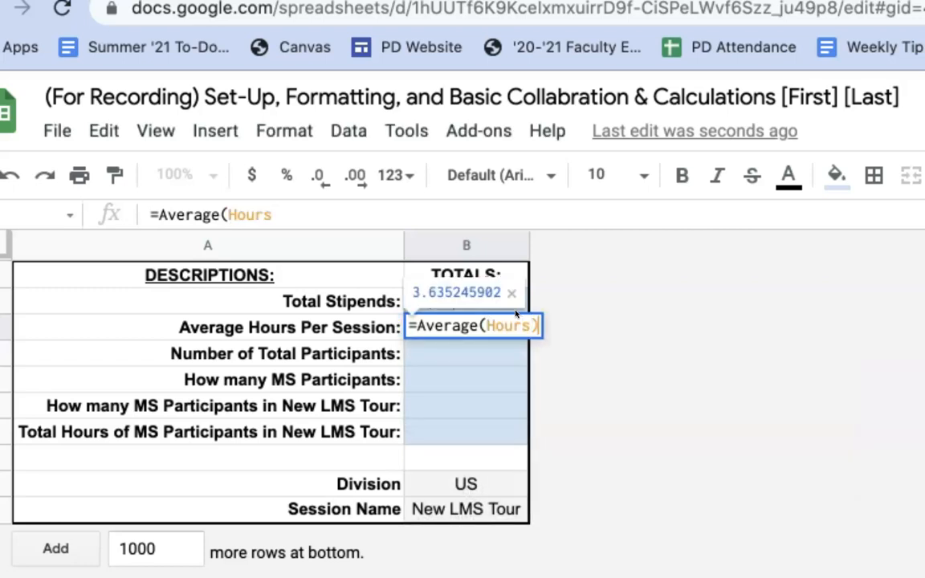
pyautogui.press('Return')
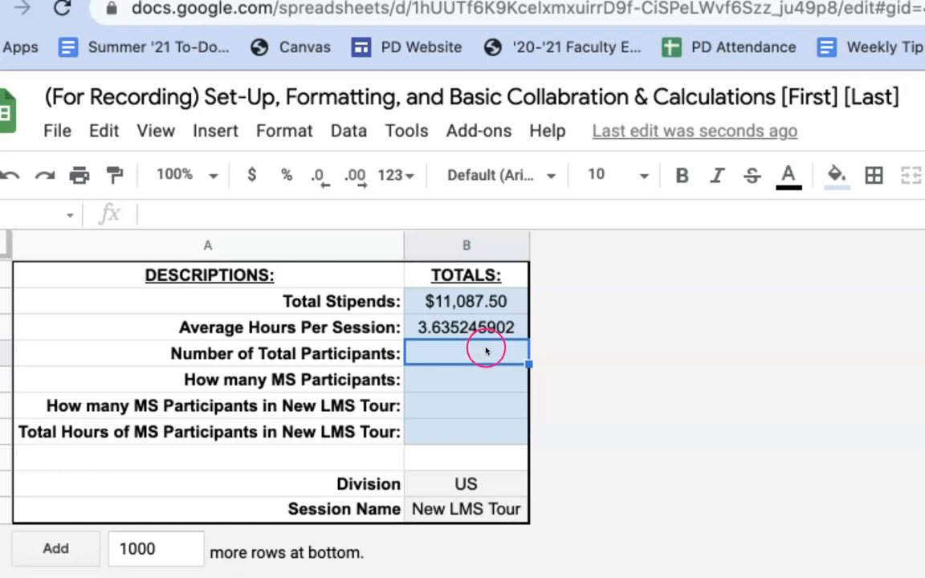
# Format the Total Stipends value as Currency
pyautogui.click(472, 303)
pyautogui.click(470, 306)
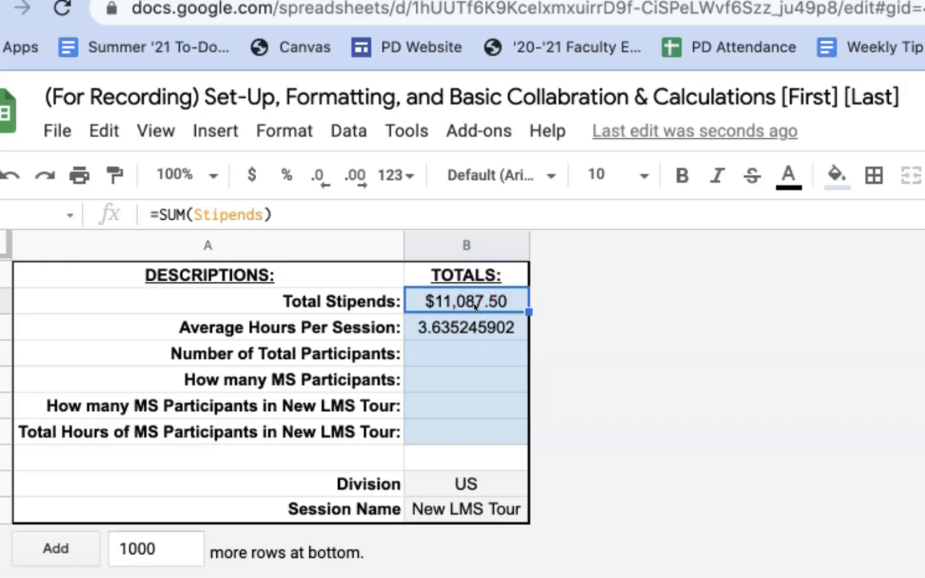
pyautogui.click(273, 130)
pyautogui.moveTo(347, 243)
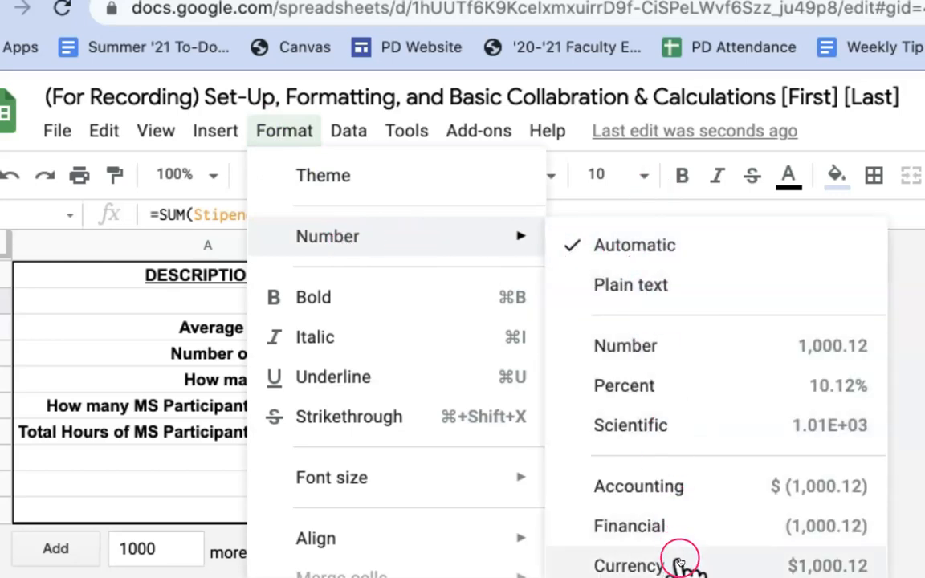
pyautogui.click(682, 562)
pyautogui.click(478, 405)
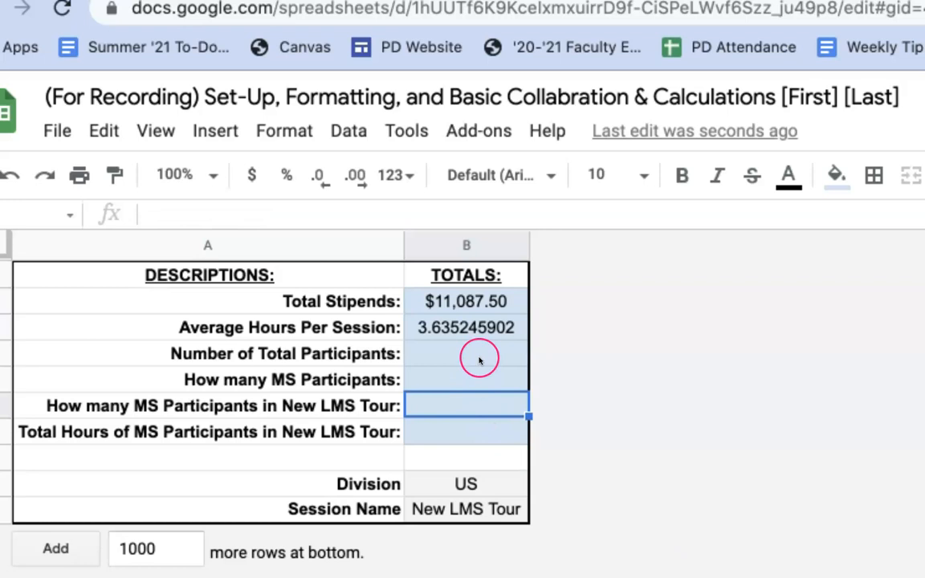
# Reduce the Average Hours Per Session value to two decimal places
pyautogui.click(480, 327)
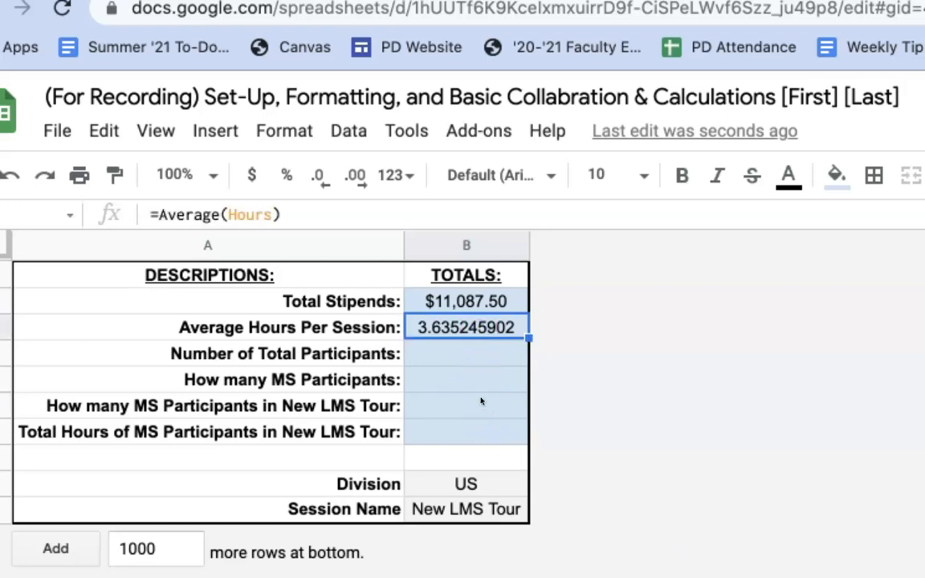
pyautogui.click(319, 177)
pyautogui.click(319, 177)
pyautogui.click(319, 178)
pyautogui.click(319, 178)
pyautogui.click(319, 179)
pyautogui.click(319, 178)
pyautogui.click(319, 178)
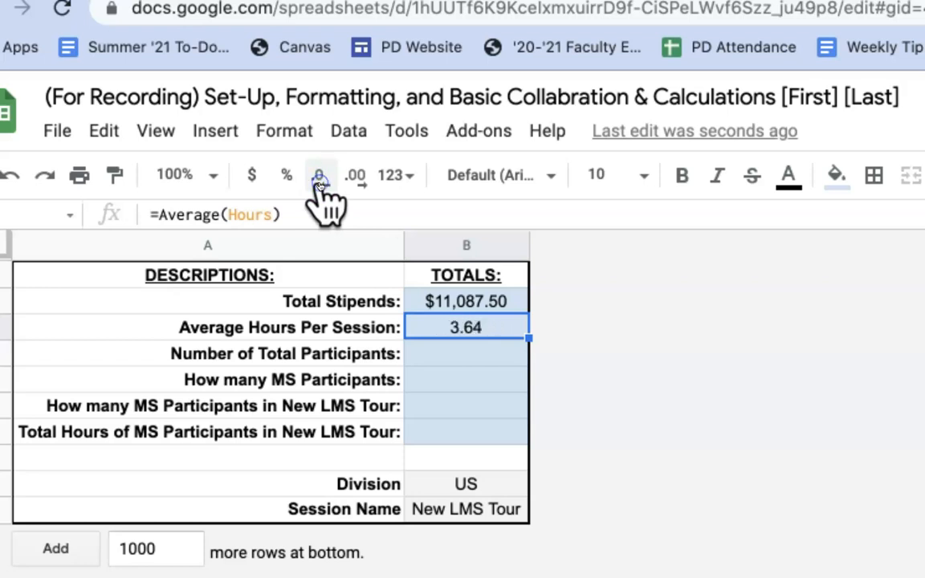
pyautogui.click(487, 345)
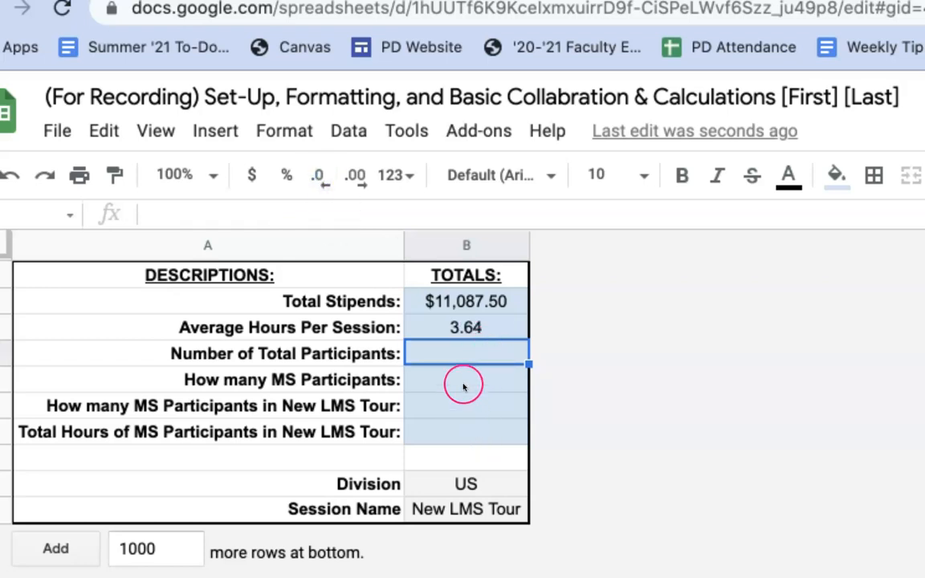